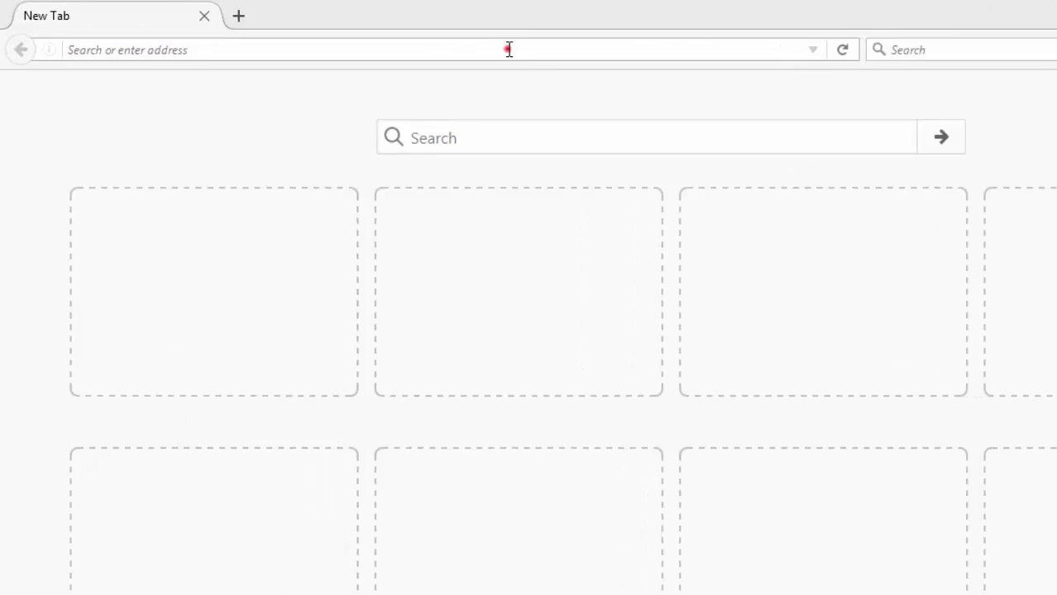
Enter 'shopclues' in the Firefox address bar to head to the seller login page.
{"action": "left_click", "coordinate": [527, 52]}
{"action": "type", "text": "sho"}
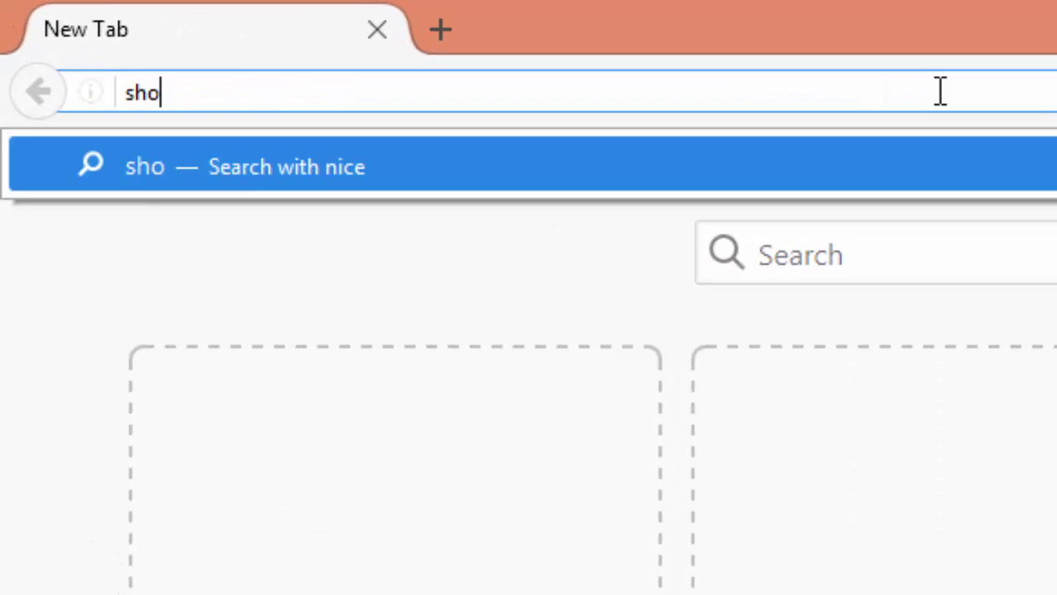
{"action": "type", "text": "pclues.com/vendor.php?dispatch=auth.login_form&return_url=vendor.php"}
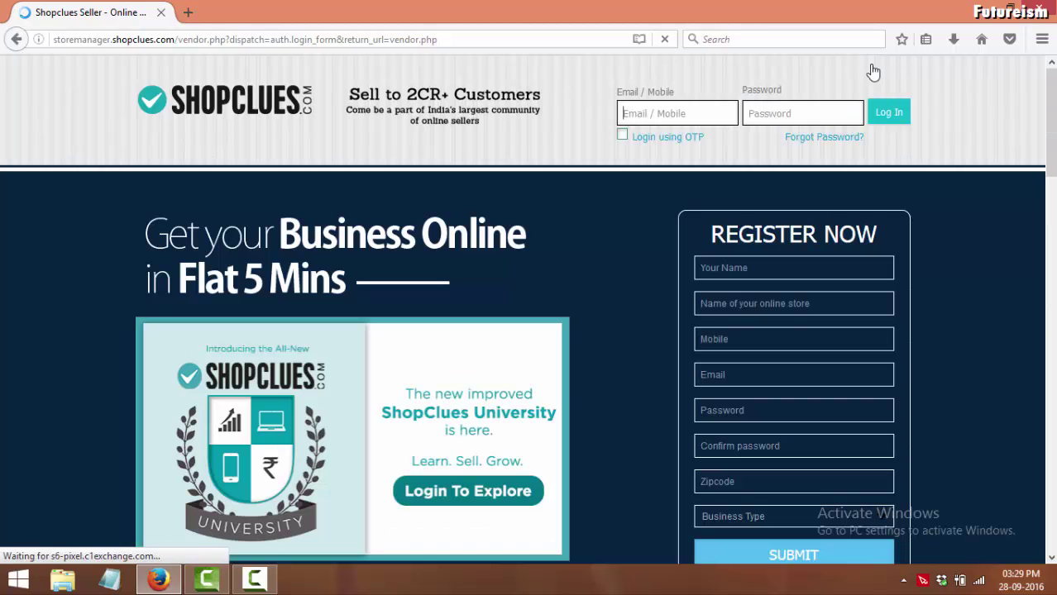
Log in to Store Manager with the seller's e-mail or mobile and account password.
{"action": "left_click", "coordinate": [699, 108]}
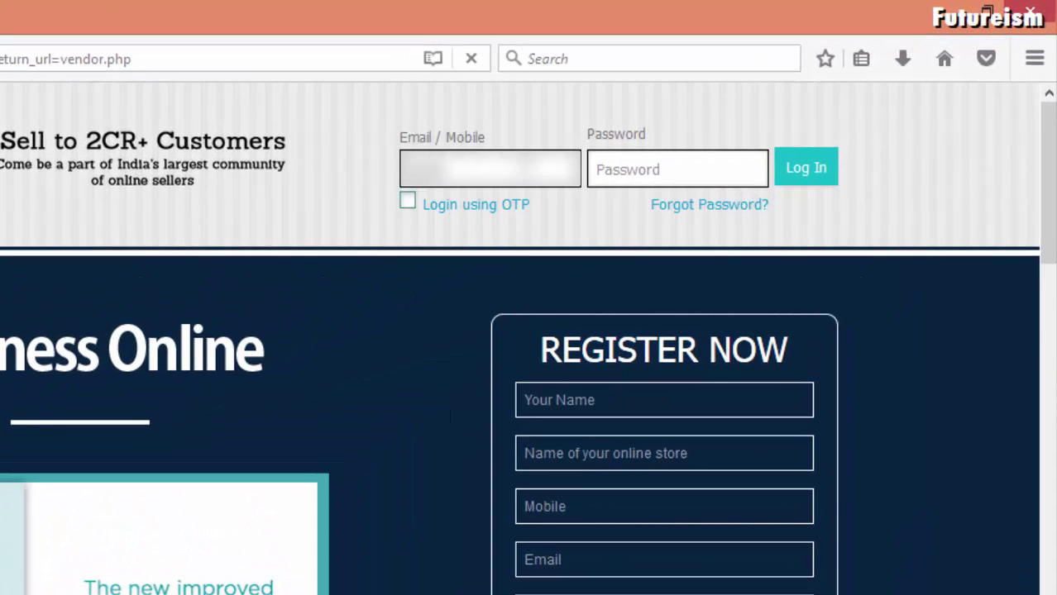
{"action": "type", "text": "xxxxxxxxxxx"}
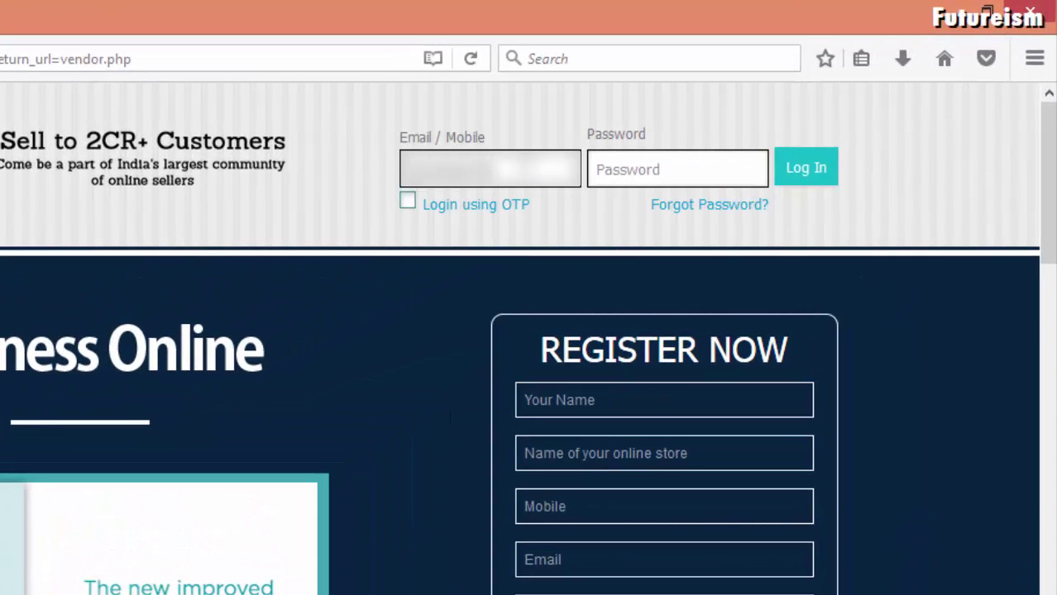
{"action": "type", "text": "xxxxxxxx"}
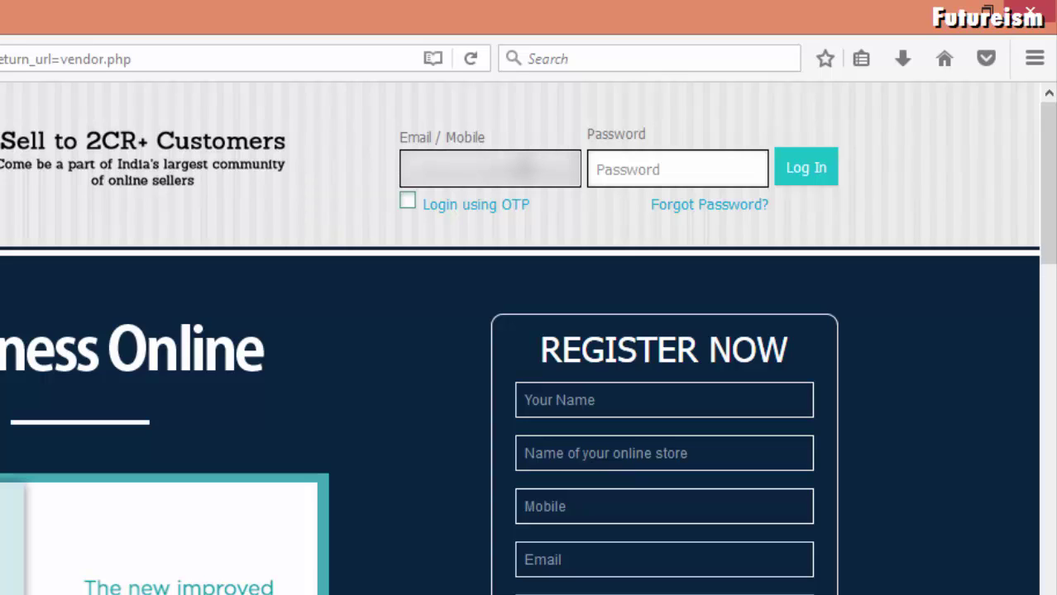
{"action": "left_click", "coordinate": [632, 165]}
{"action": "type", "text": "xxxxxxx"}
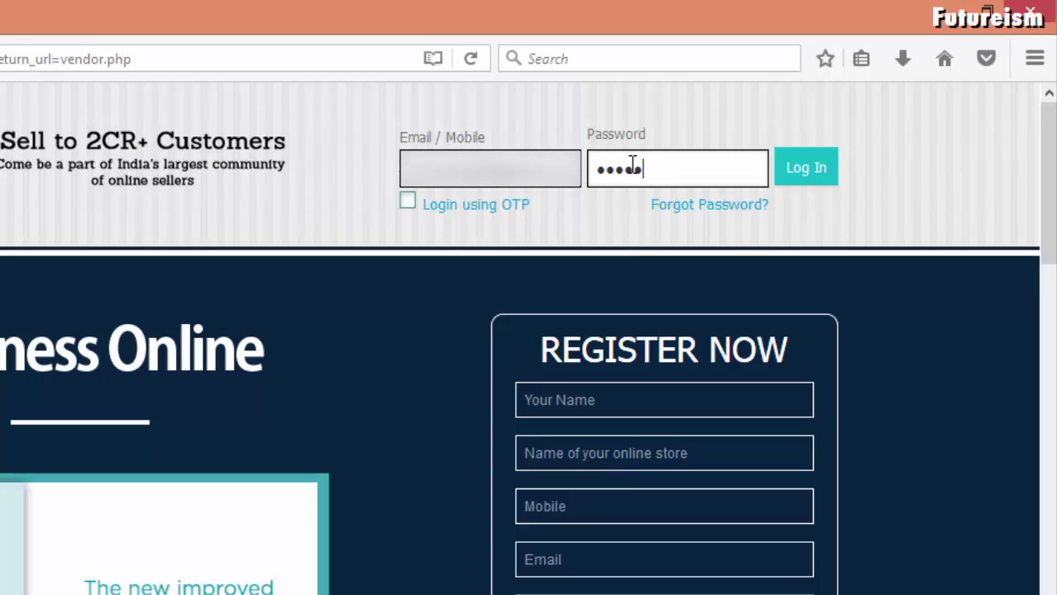
{"action": "type", "text": "xxxxx"}
{"action": "key", "text": "Return"}
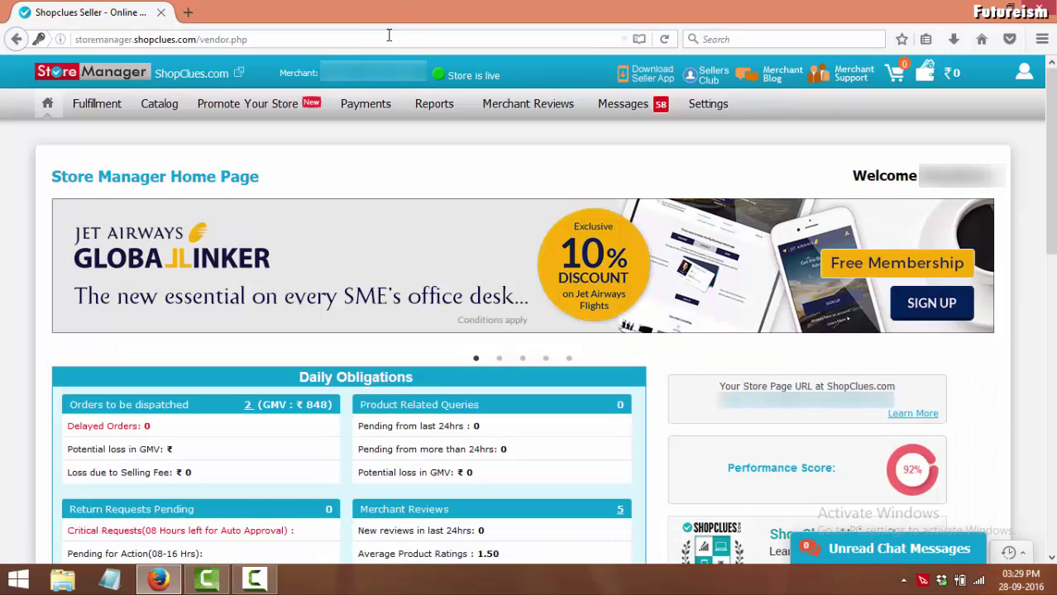
Open Catalog > Upload New Product > One By One Upload and look over the blank form.
{"action": "mouse_move", "coordinate": [175, 103]}
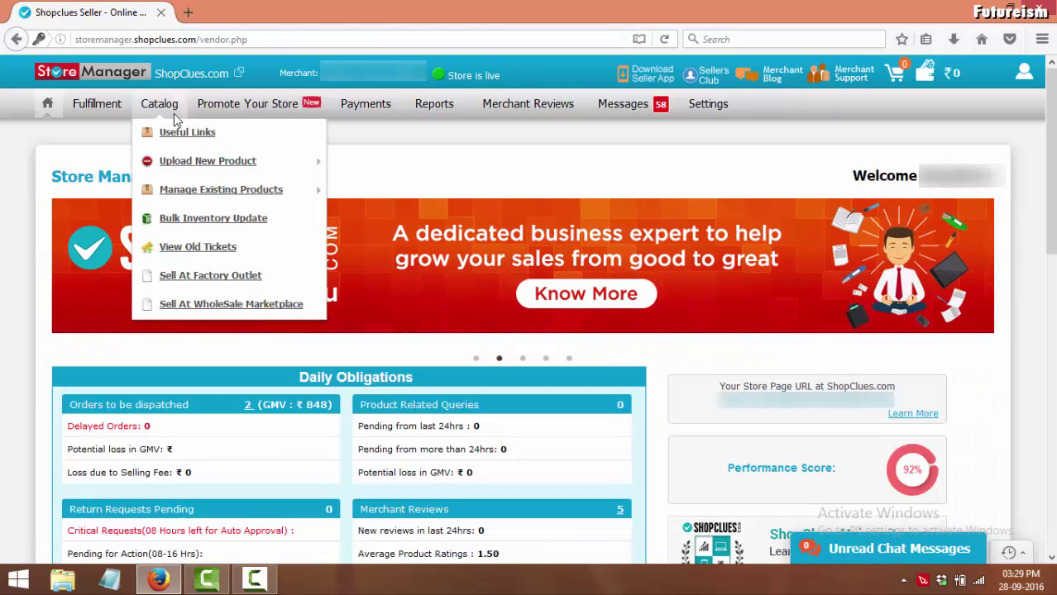
{"action": "mouse_move", "coordinate": [198, 162]}
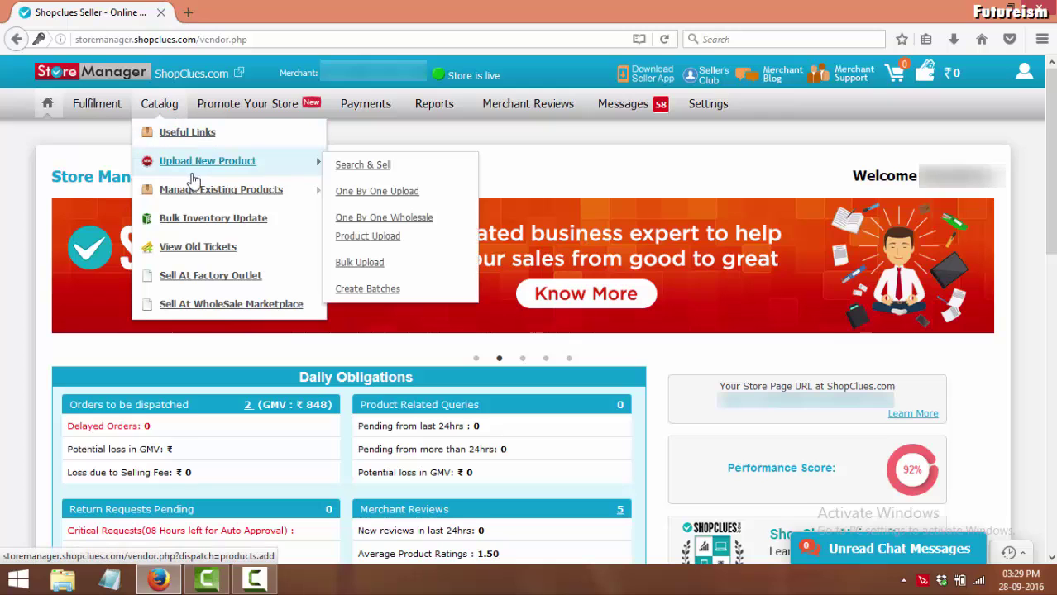
{"action": "left_click", "coordinate": [369, 192]}
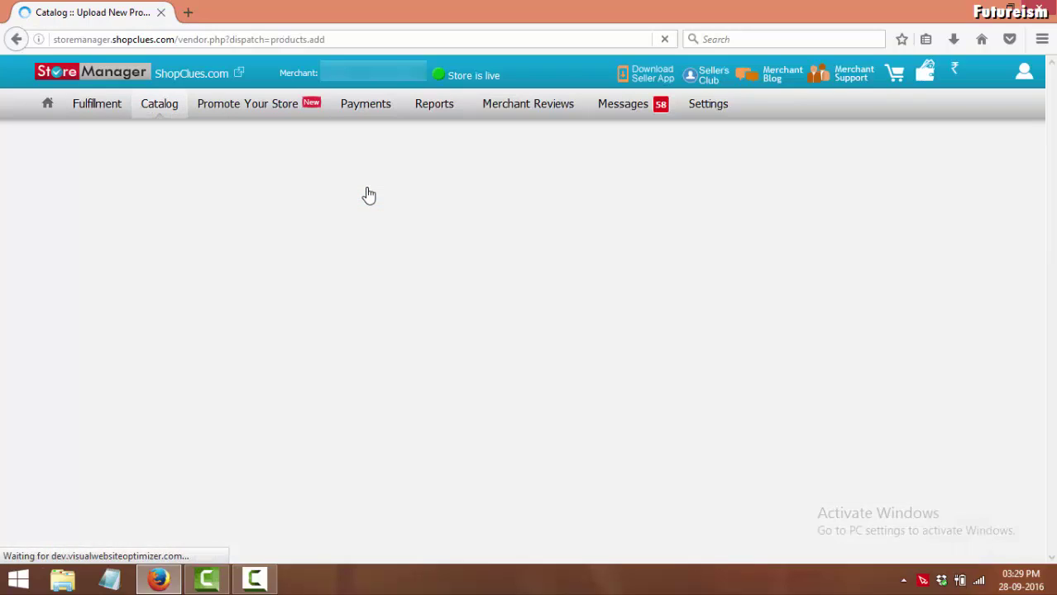
{"action": "scroll", "coordinate": [369, 195], "scroll_direction": "down", "scroll_amount": 10}
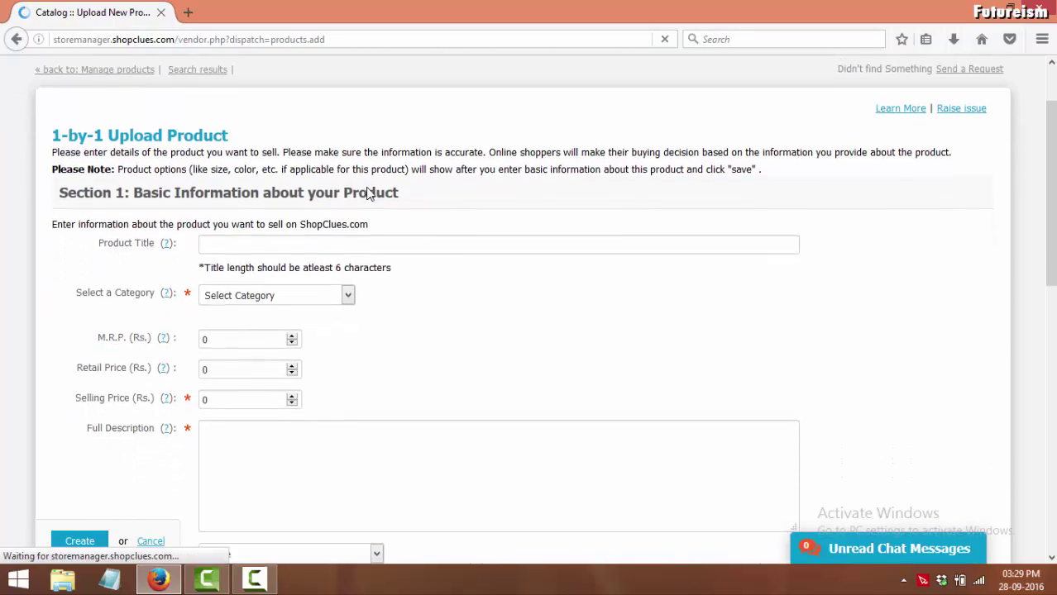
{"action": "scroll", "coordinate": [370, 194], "scroll_direction": "down", "scroll_amount": 3}
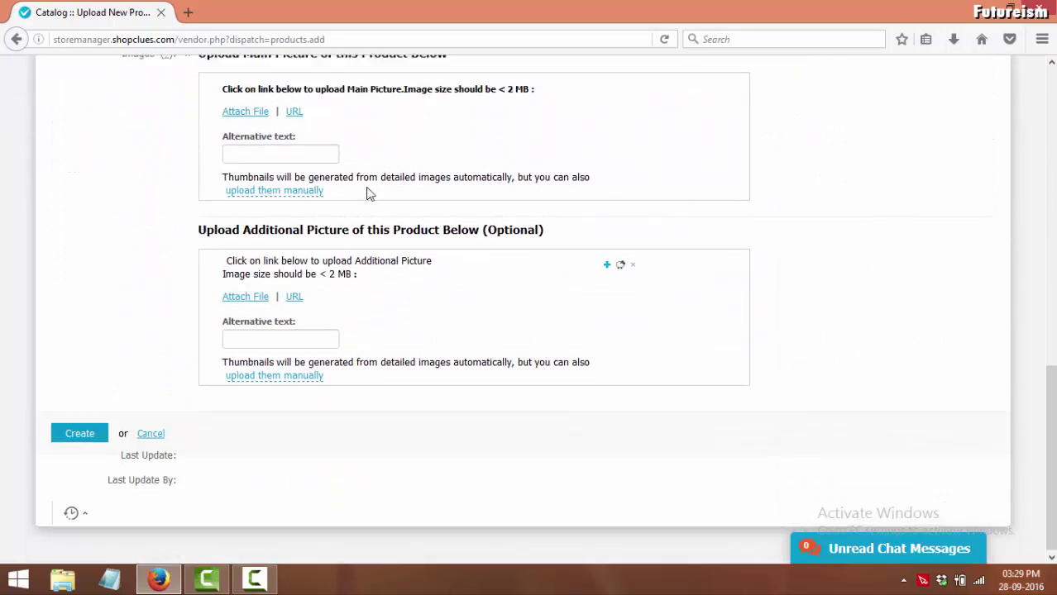
{"action": "scroll", "coordinate": [370, 194], "scroll_direction": "up", "scroll_amount": 10}
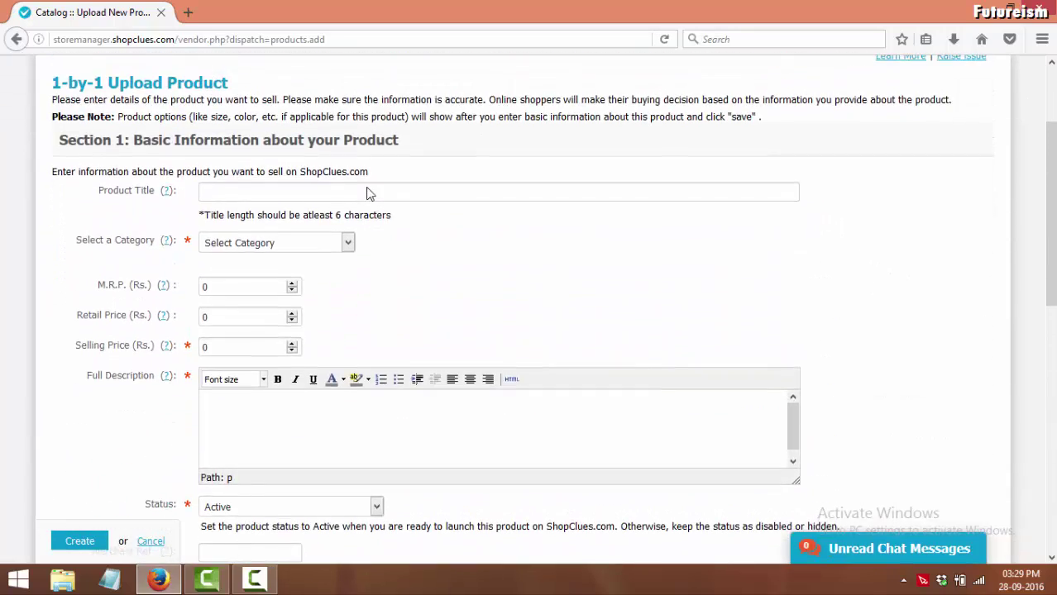
Enter 'Stylish Men's Wallet' as the Product Title.
{"action": "left_click", "coordinate": [364, 195]}
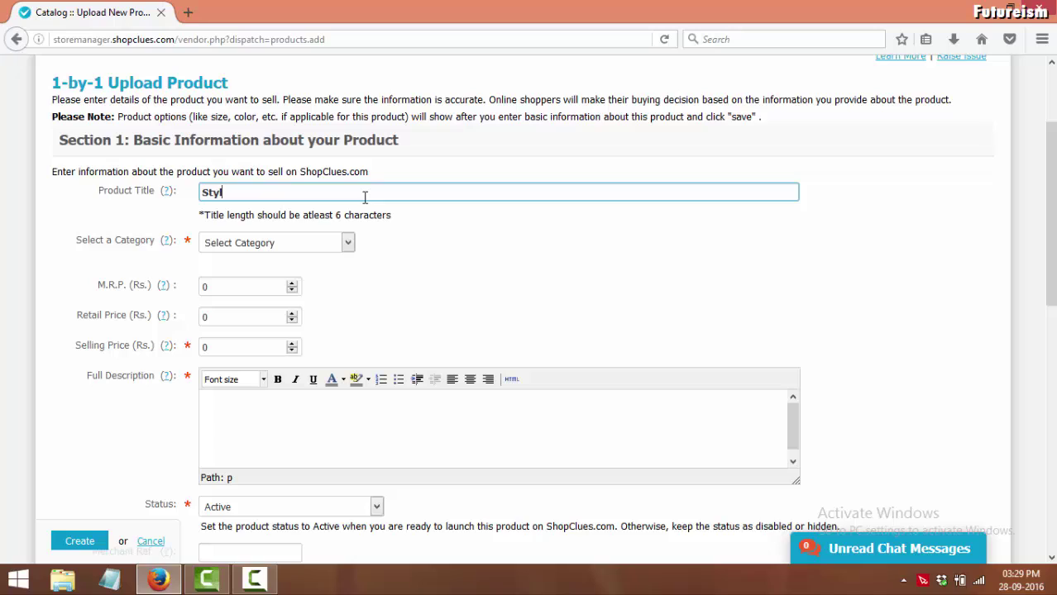
{"action": "type", "text": "Stylish Men's Wallet"}
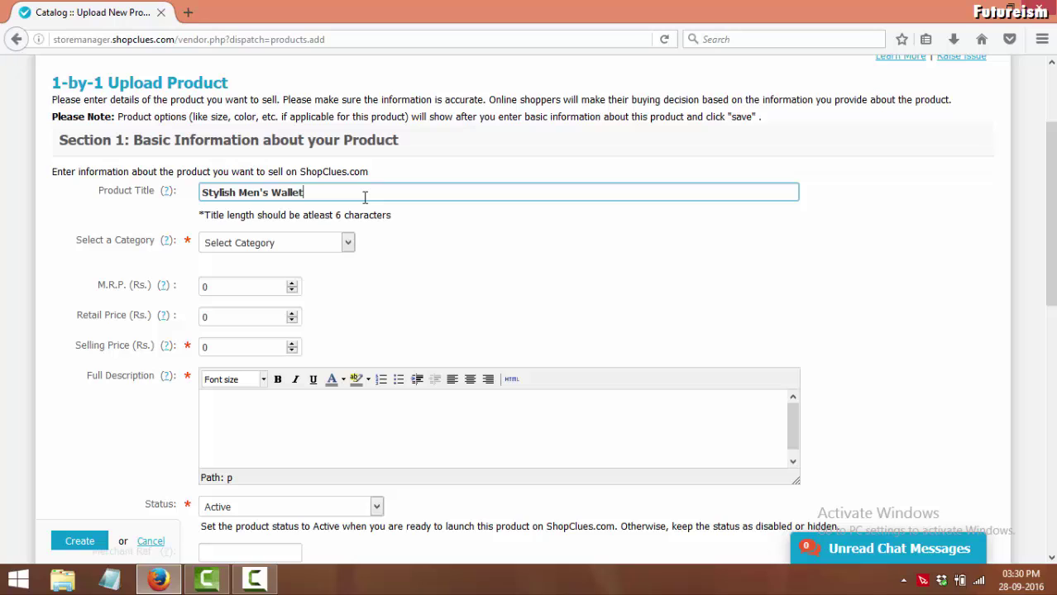
Choose Fashion, then All Men's Accessories, then Wallets in the three category dropdowns.
{"action": "scroll", "coordinate": [376, 192], "scroll_direction": "down", "scroll_amount": 2}
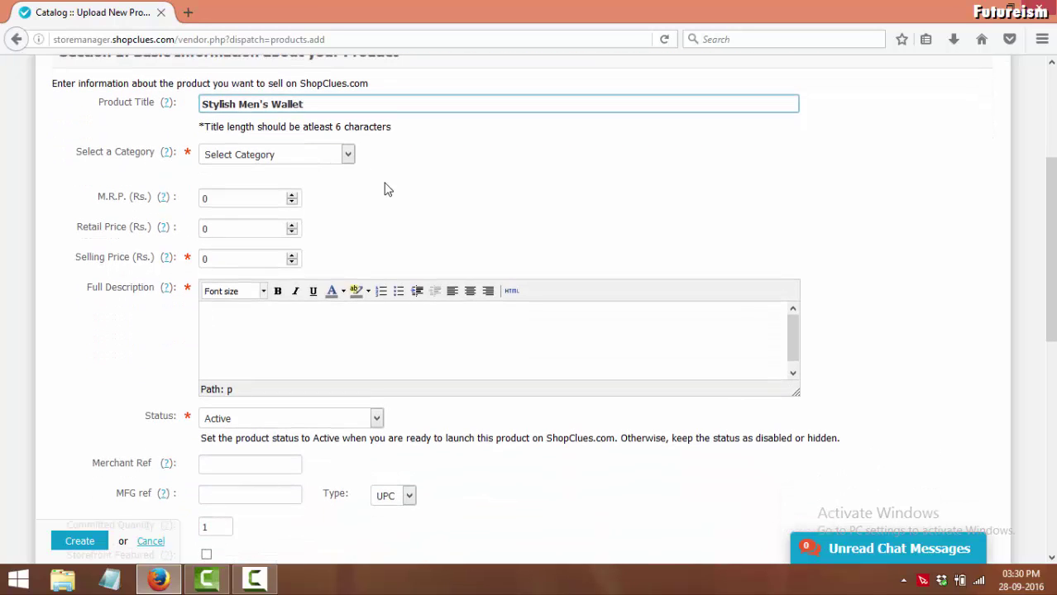
{"action": "left_click", "coordinate": [324, 157]}
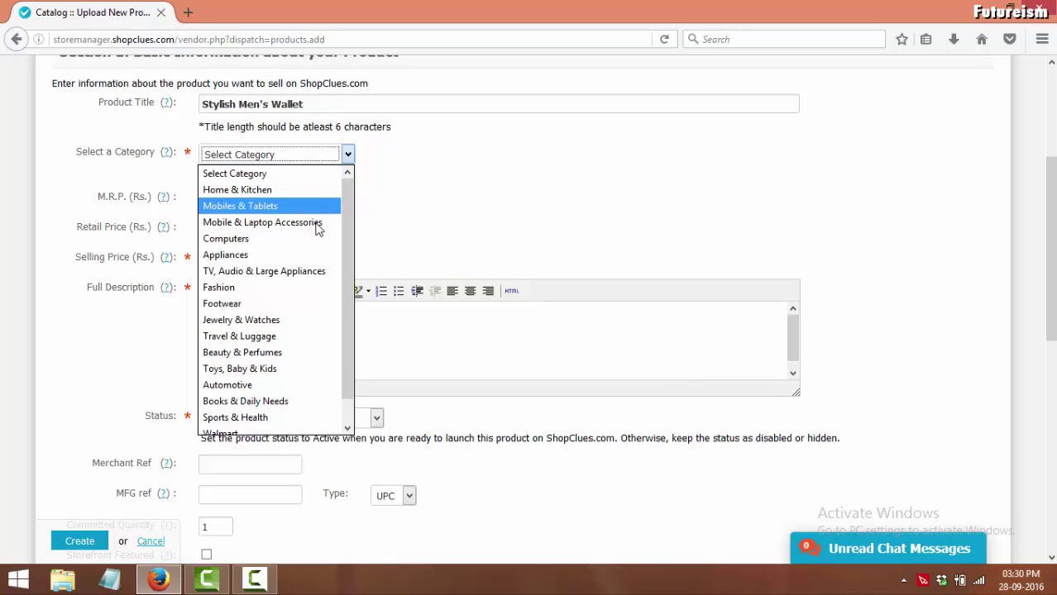
{"action": "left_click", "coordinate": [314, 287]}
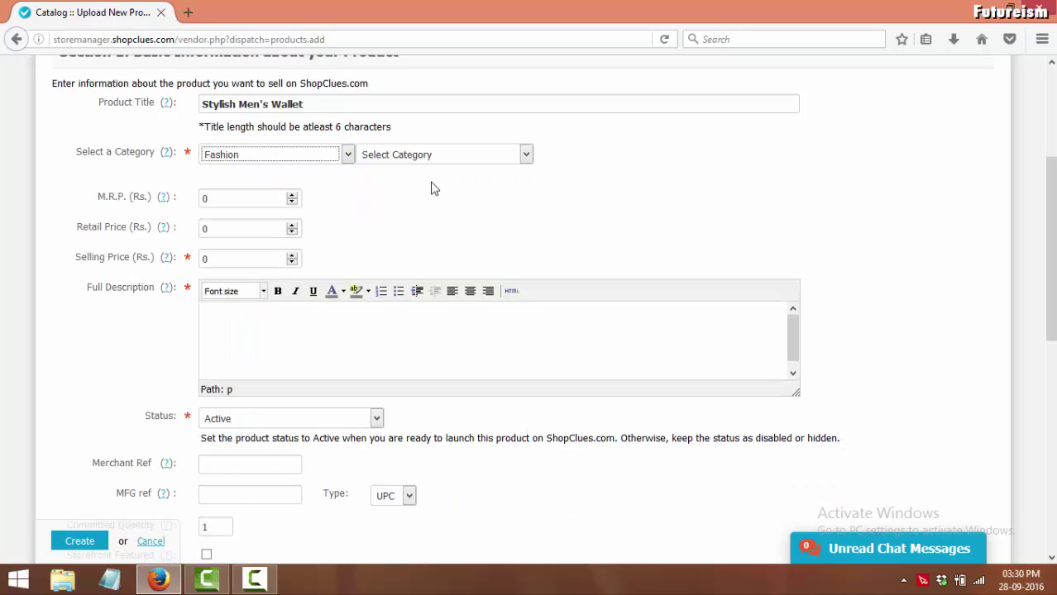
{"action": "left_click", "coordinate": [447, 156]}
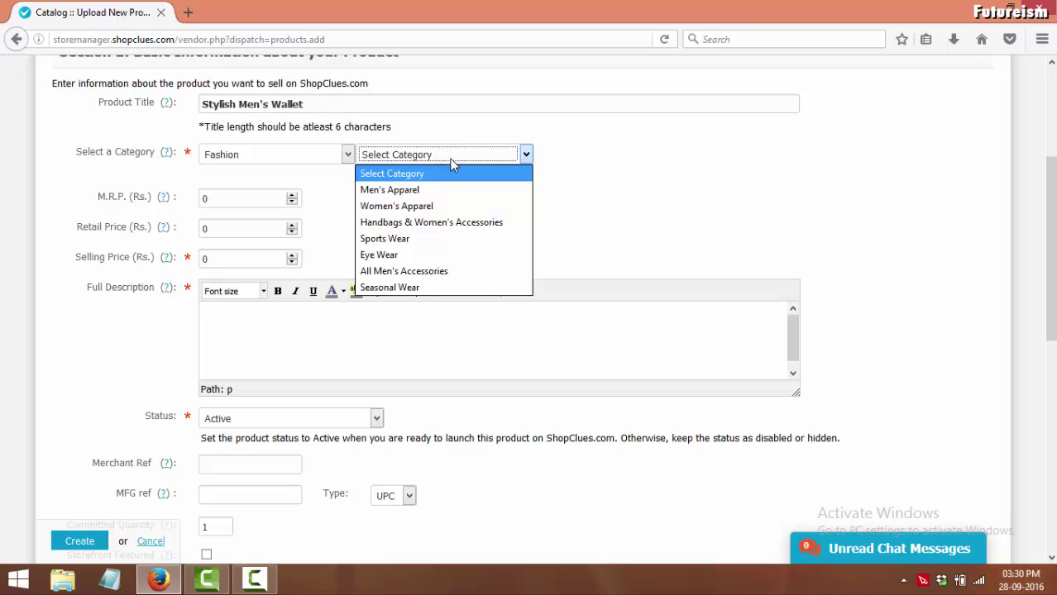
{"action": "left_click", "coordinate": [435, 272]}
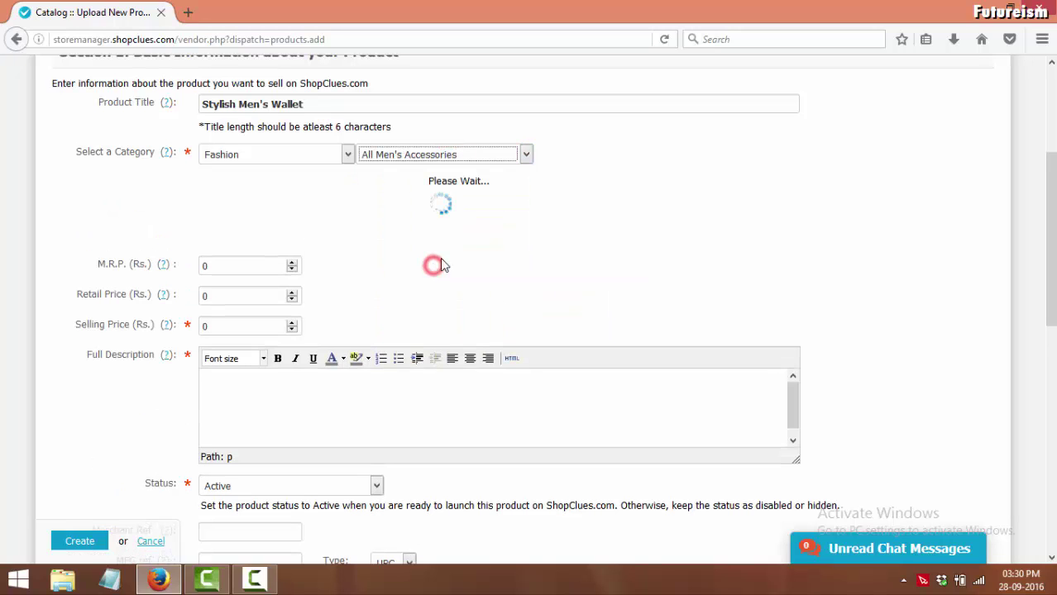
{"action": "left_click", "coordinate": [592, 157]}
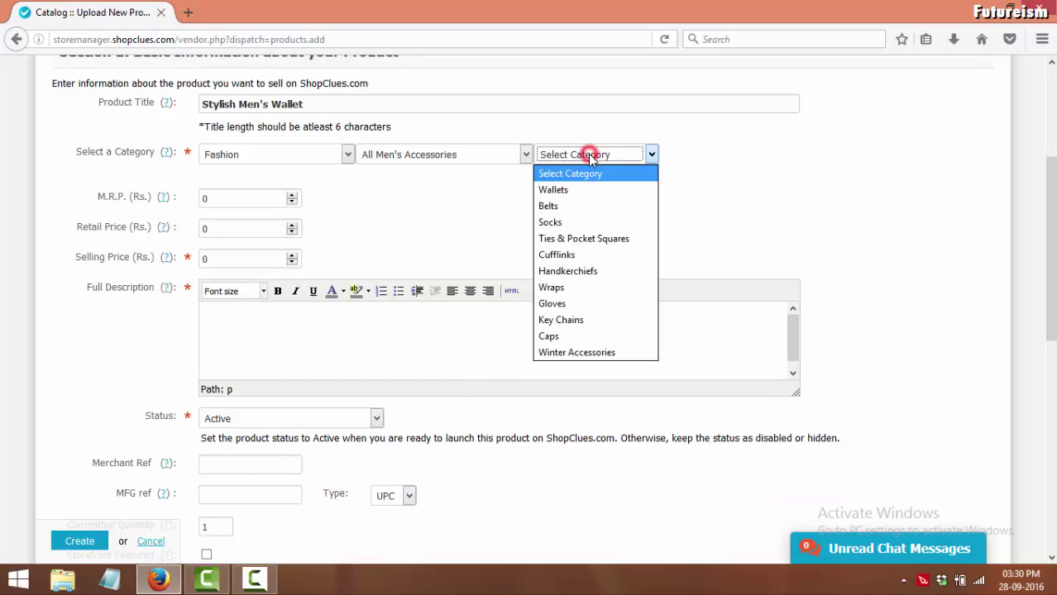
{"action": "left_click", "coordinate": [578, 185]}
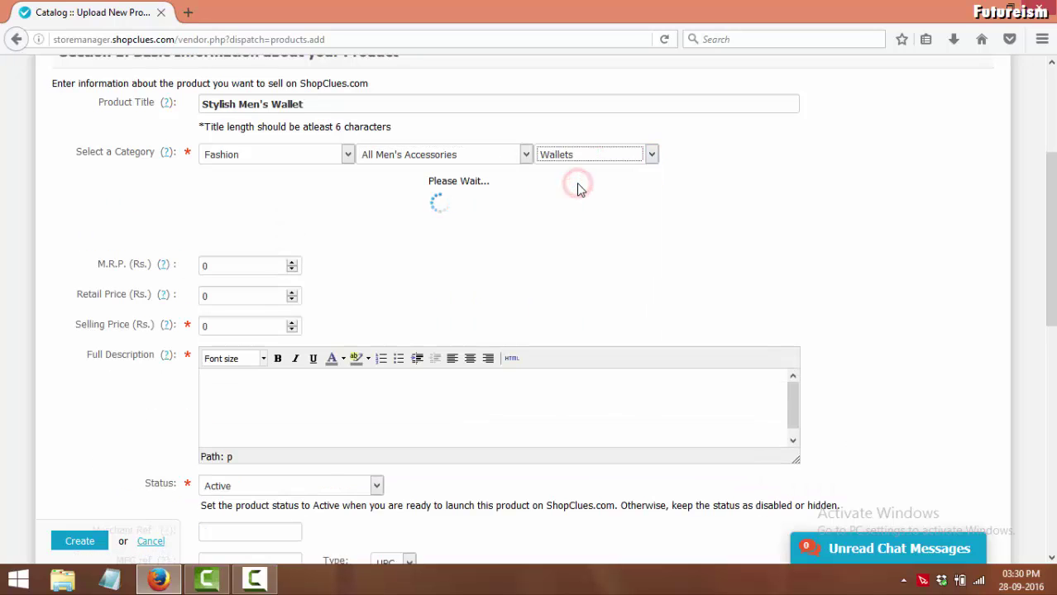
Replace the zero prices with M.R.P. 999 and Selling Price 499.
{"action": "left_click", "coordinate": [269, 199]}
{"action": "double_click", "coordinate": [270, 199]}
{"action": "type", "text": "999"}
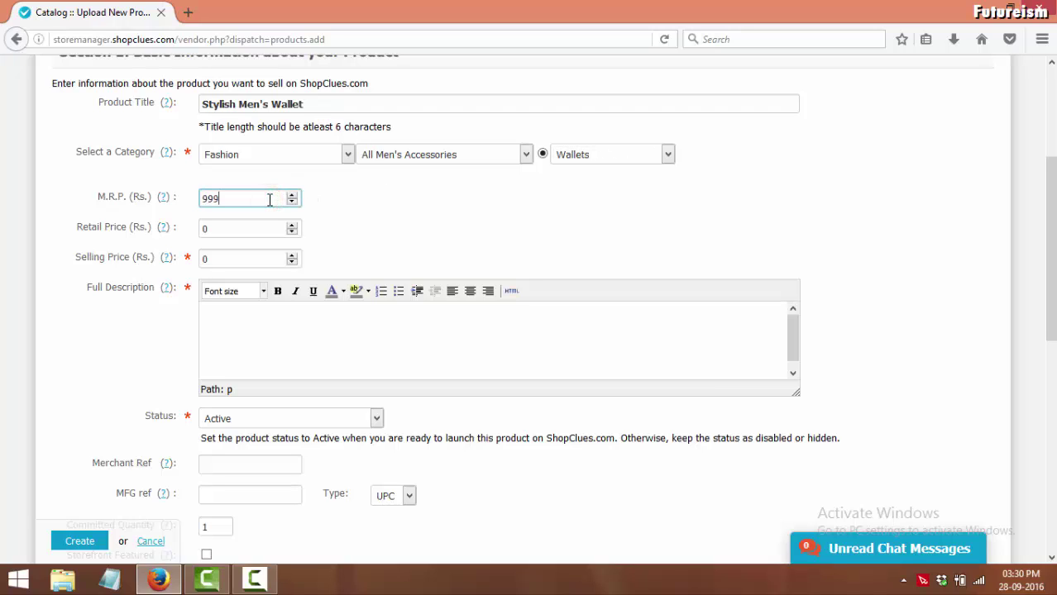
{"action": "double_click", "coordinate": [257, 256]}
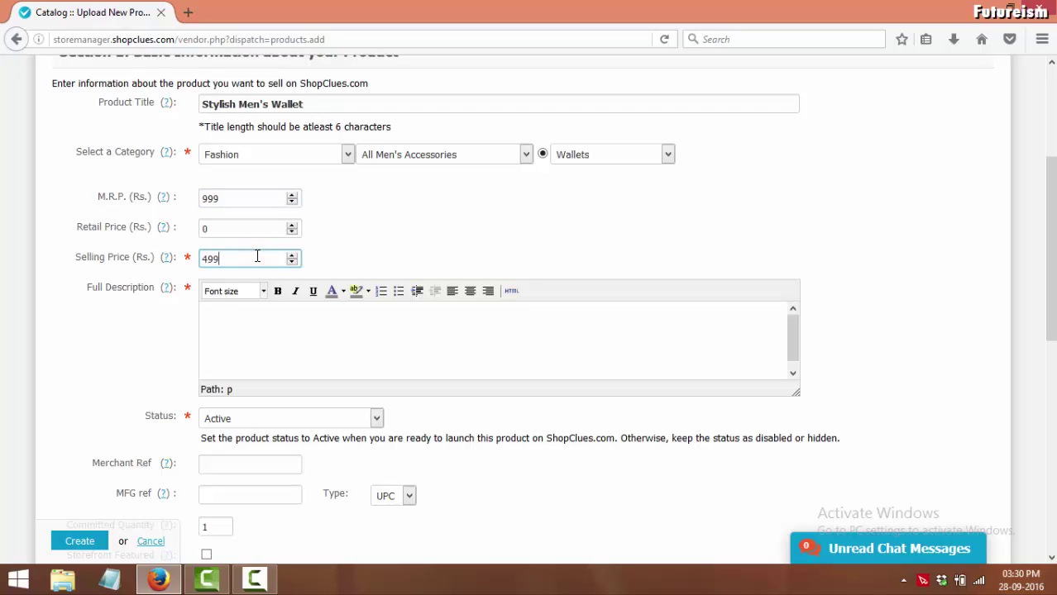
{"action": "left_click", "coordinate": [253, 302]}
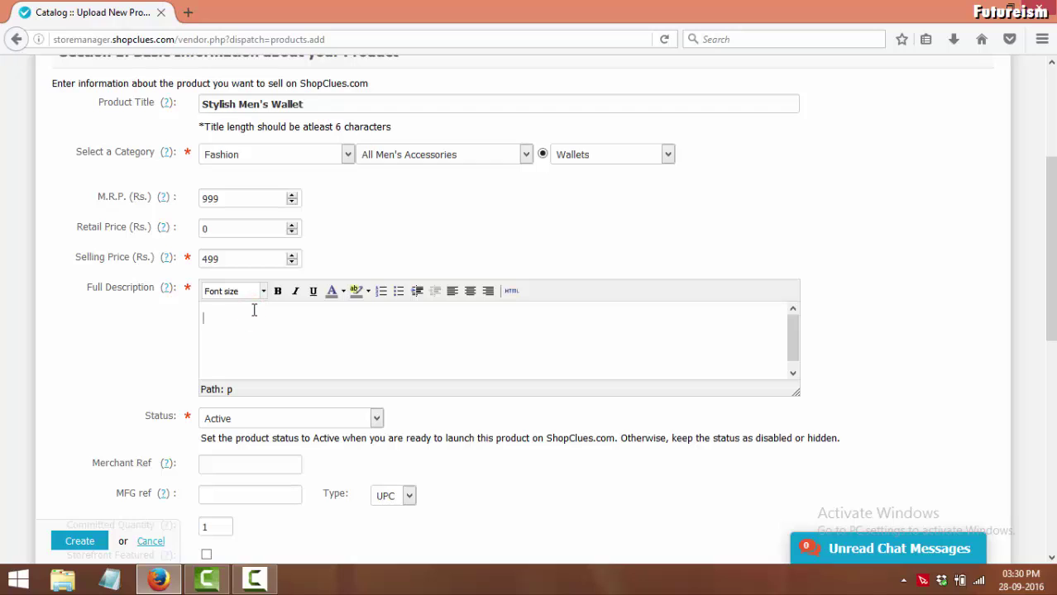
Type the description 'Stylish Men's Wallet made of Leatherlite Material.Very Durable And Trendy.'.
{"action": "type", "text": "S"}
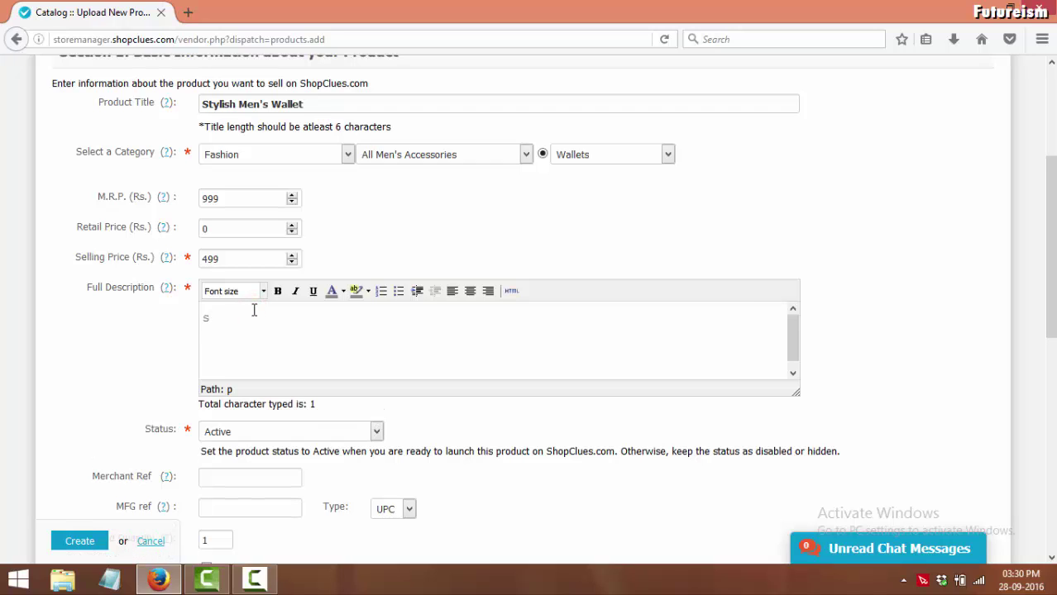
{"action": "type", "text": "tylish Men's Wallet made of Leath"}
{"action": "type", "text": "erlite Material.Very Dur"}
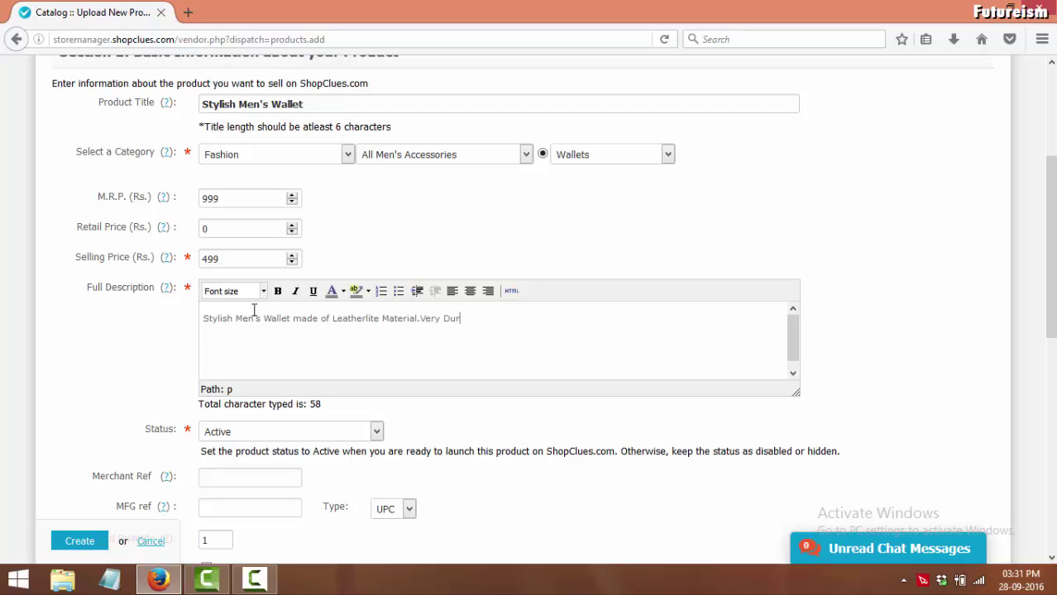
{"action": "type", "text": "able And Trendy."}
Make the description text bold, underlined and italic.
{"action": "triple_click", "coordinate": [544, 317]}
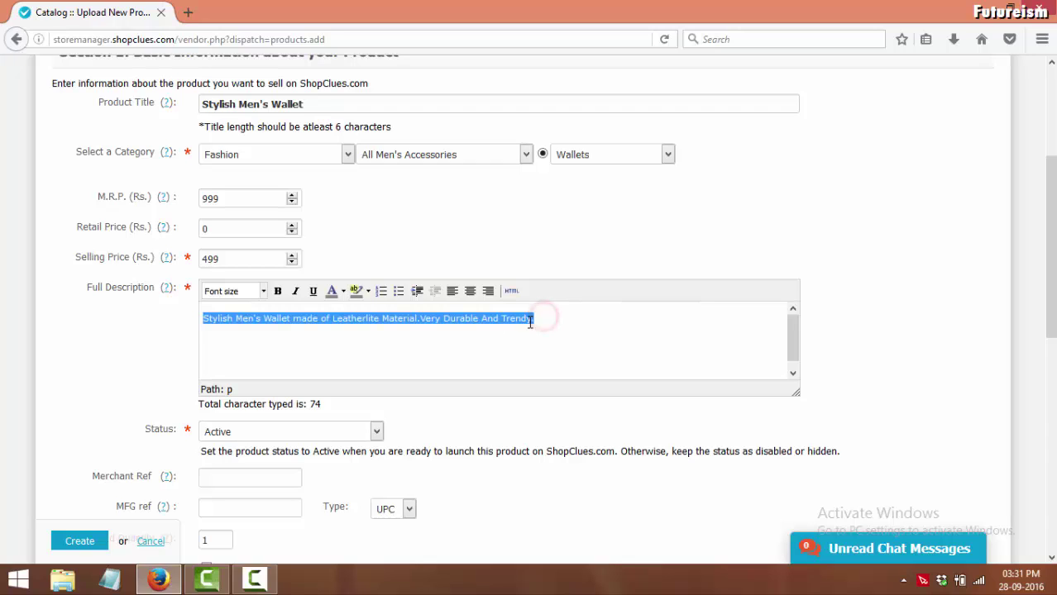
{"action": "left_click", "coordinate": [278, 292]}
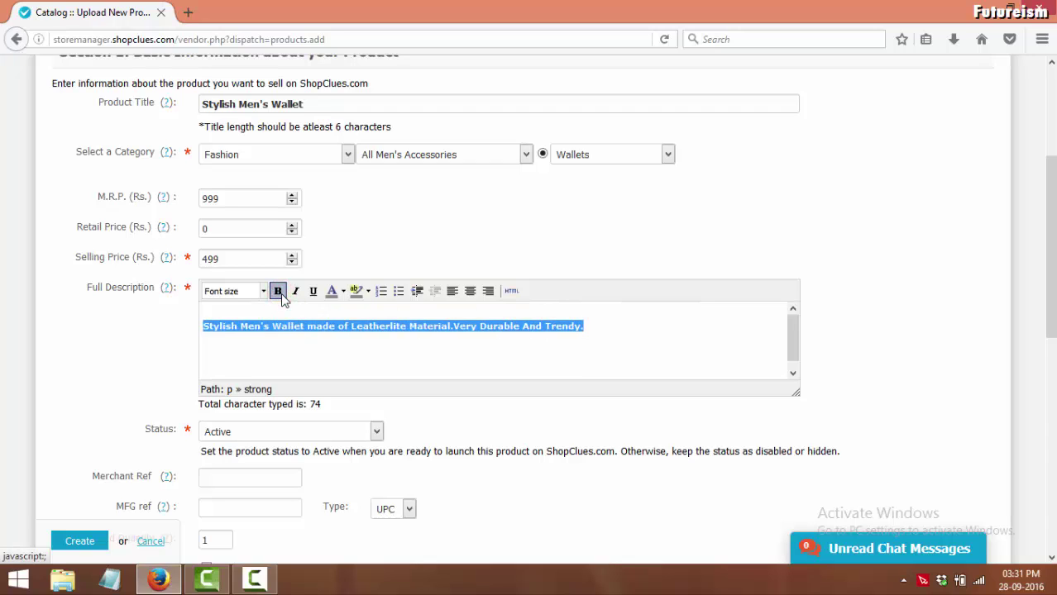
{"action": "triple_click", "coordinate": [589, 325]}
{"action": "left_click", "coordinate": [312, 291]}
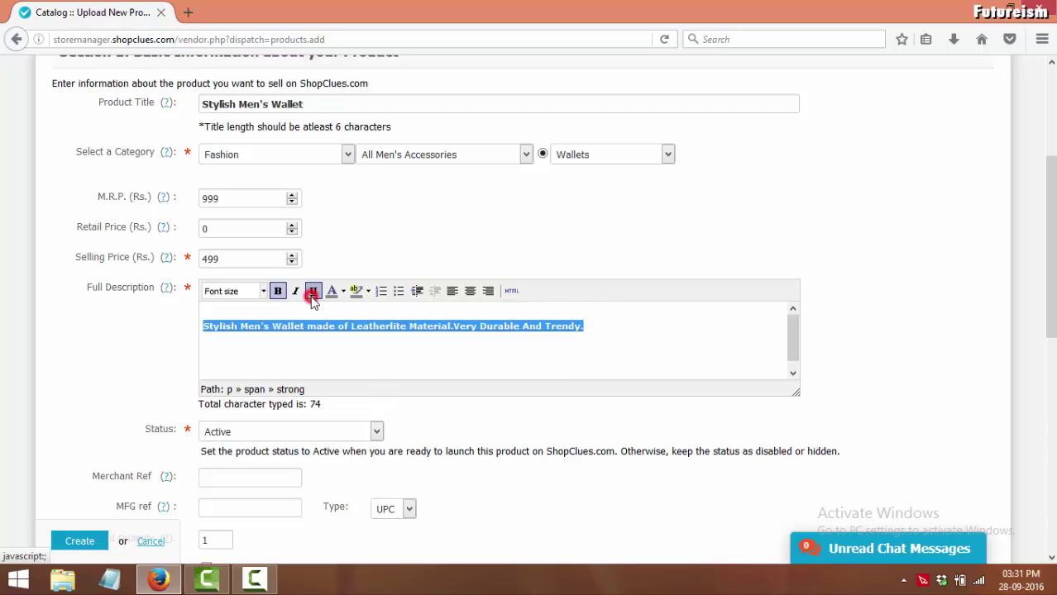
{"action": "left_click", "coordinate": [601, 326]}
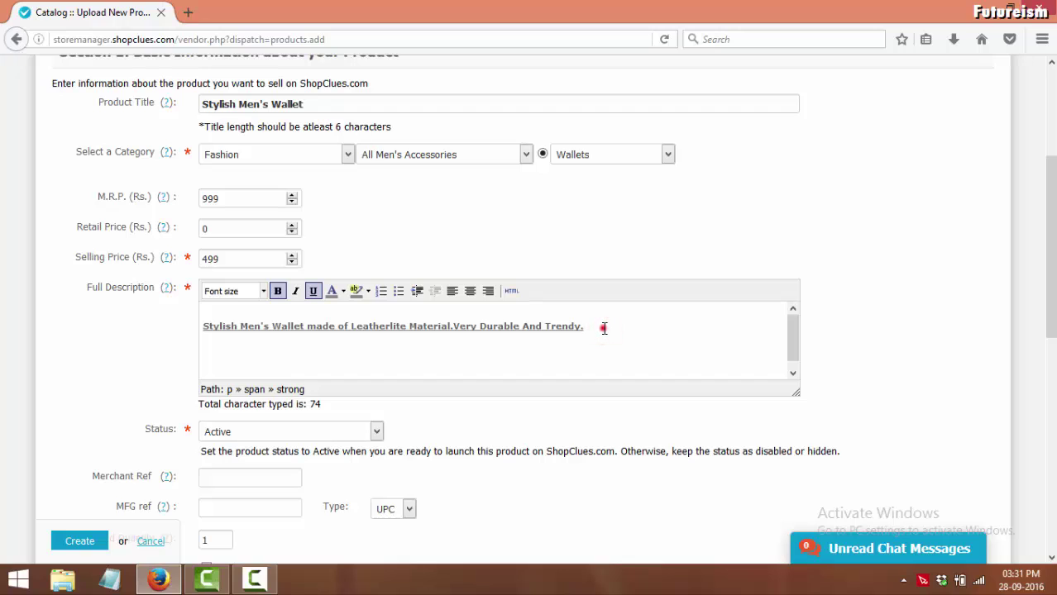
{"action": "triple_click", "coordinate": [603, 327]}
{"action": "left_click", "coordinate": [295, 291]}
{"action": "triple_click", "coordinate": [588, 326]}
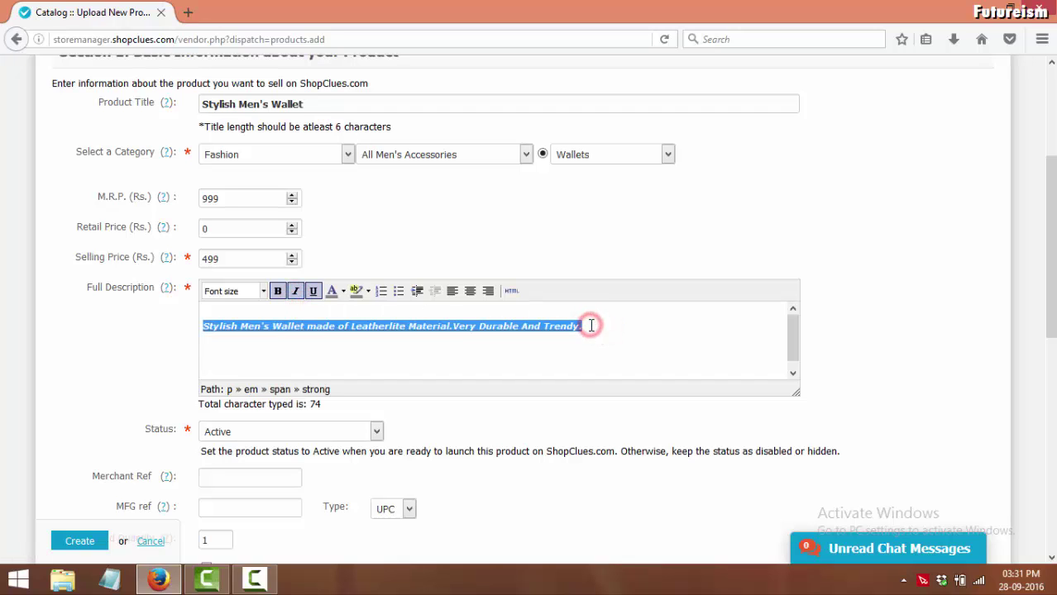
Set the description to 14pt font size and a light blue colour.
{"action": "left_click", "coordinate": [264, 291]}
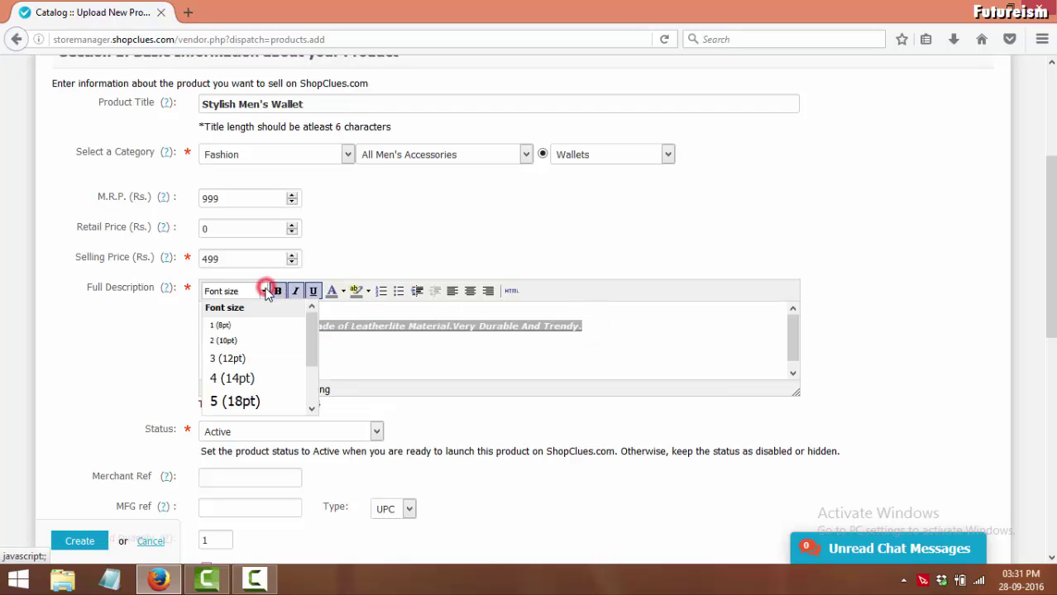
{"action": "left_click", "coordinate": [248, 379]}
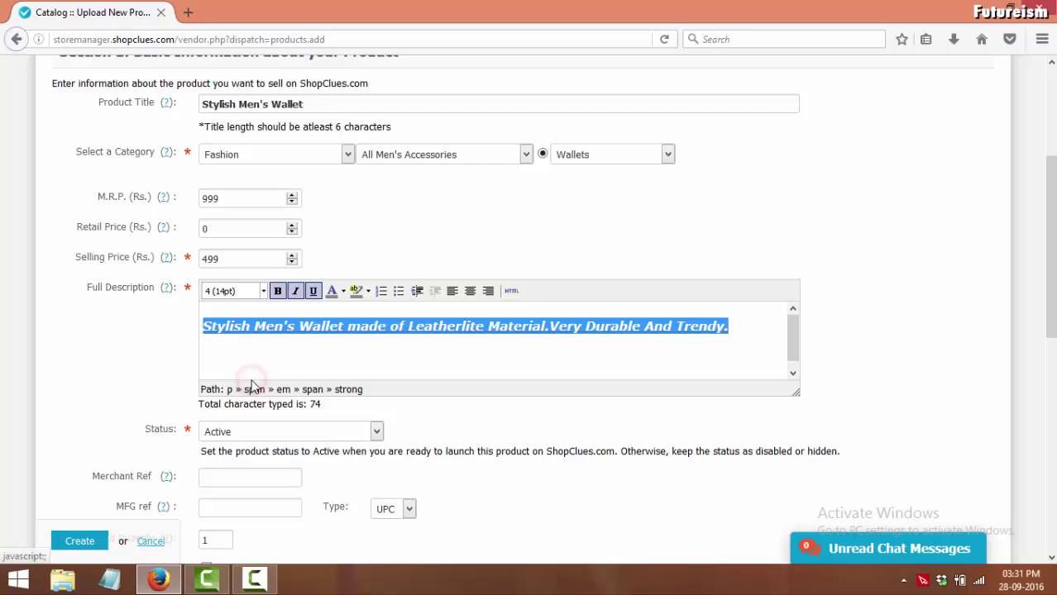
{"action": "left_click", "coordinate": [342, 294]}
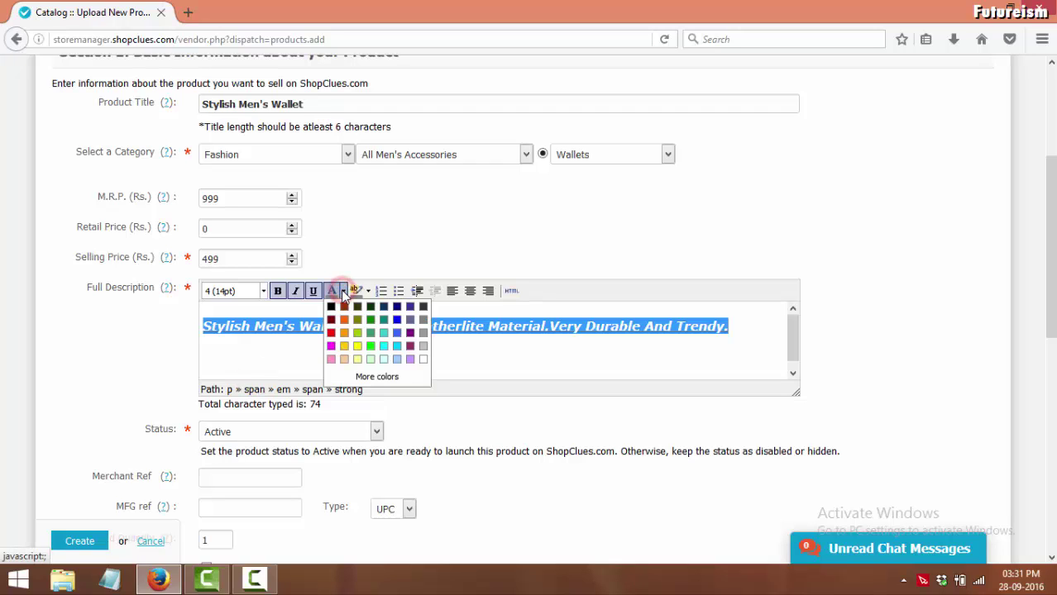
{"action": "left_click", "coordinate": [370, 345]}
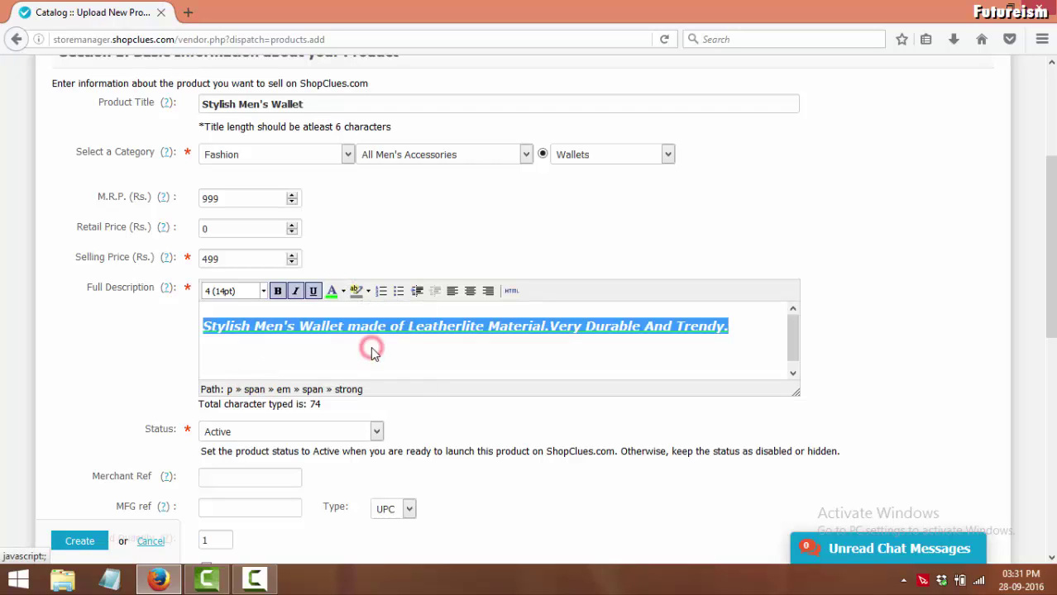
{"action": "left_click", "coordinate": [730, 327]}
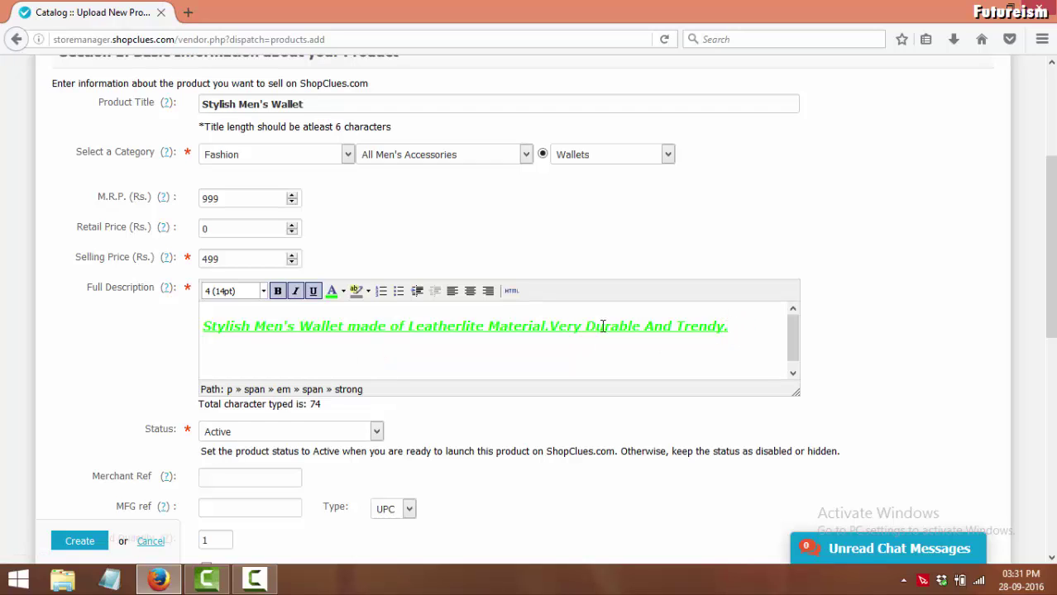
{"action": "triple_click", "coordinate": [731, 328]}
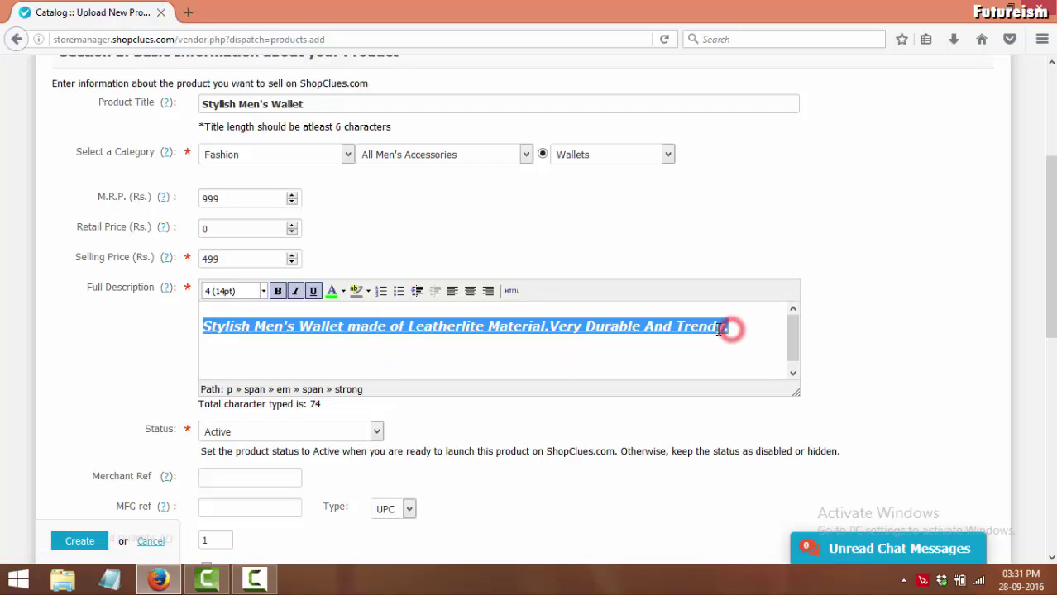
{"action": "left_click", "coordinate": [344, 291]}
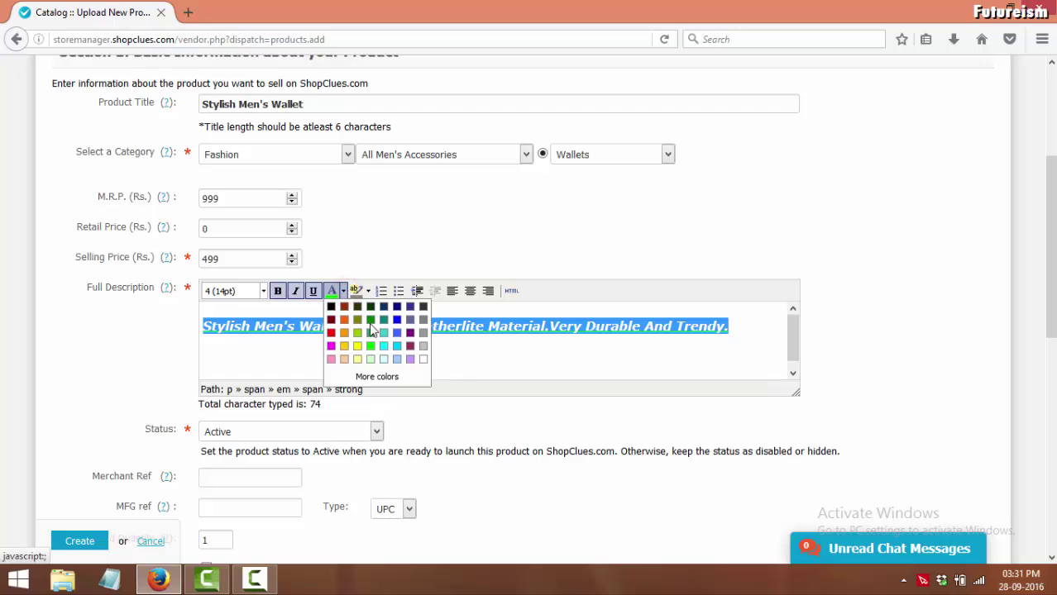
{"action": "left_click", "coordinate": [398, 345]}
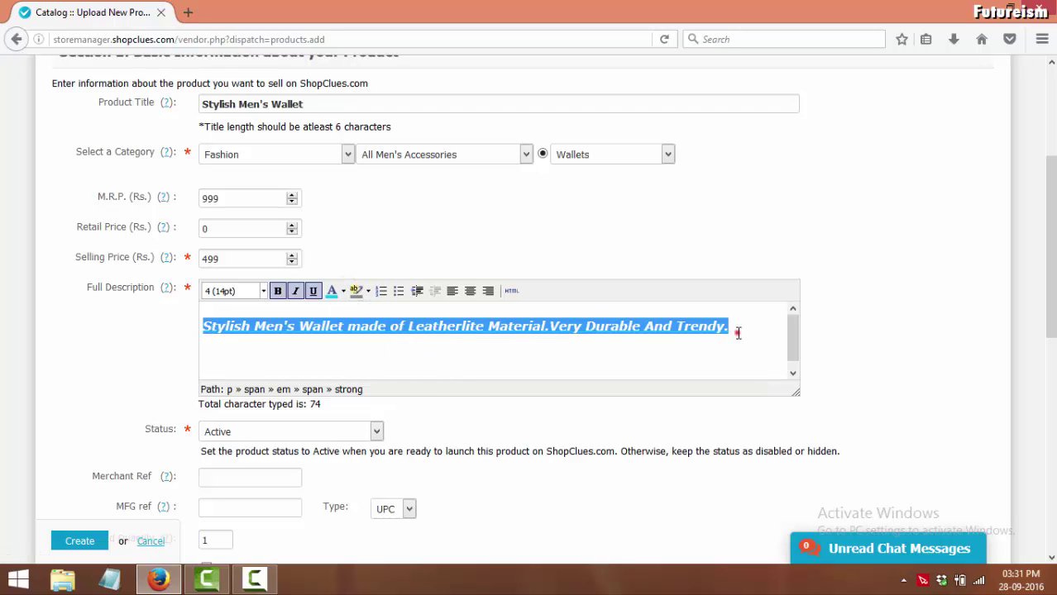
{"action": "left_click", "coordinate": [733, 330]}
{"action": "left_click_drag", "start_coordinate": [1051, 242], "coordinate": [1052, 349]}
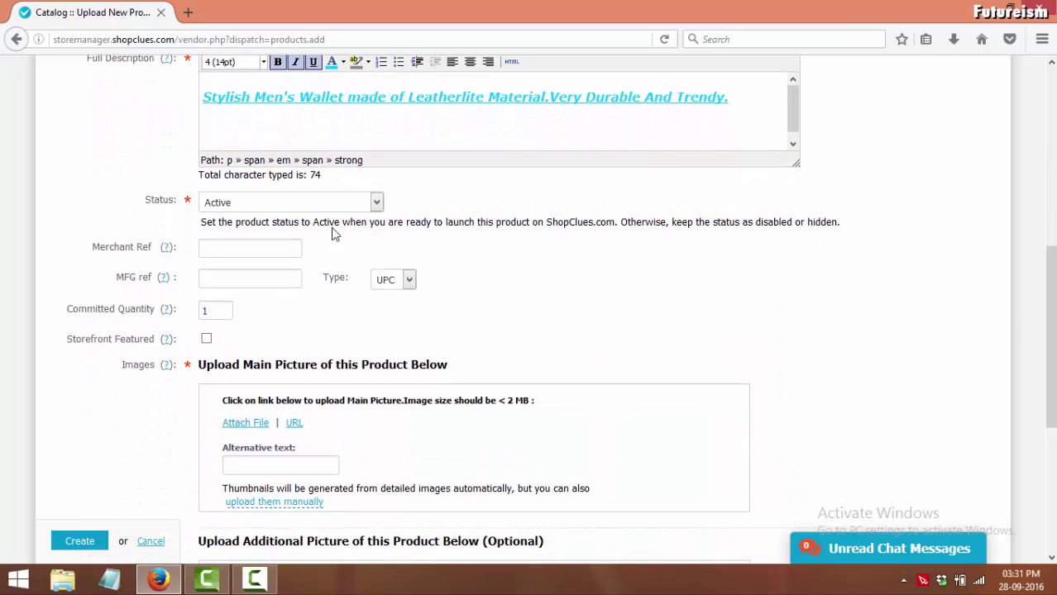
Enter Merchant Ref MW01 and raise Committed Quantity to 25.
{"action": "left_click", "coordinate": [269, 240]}
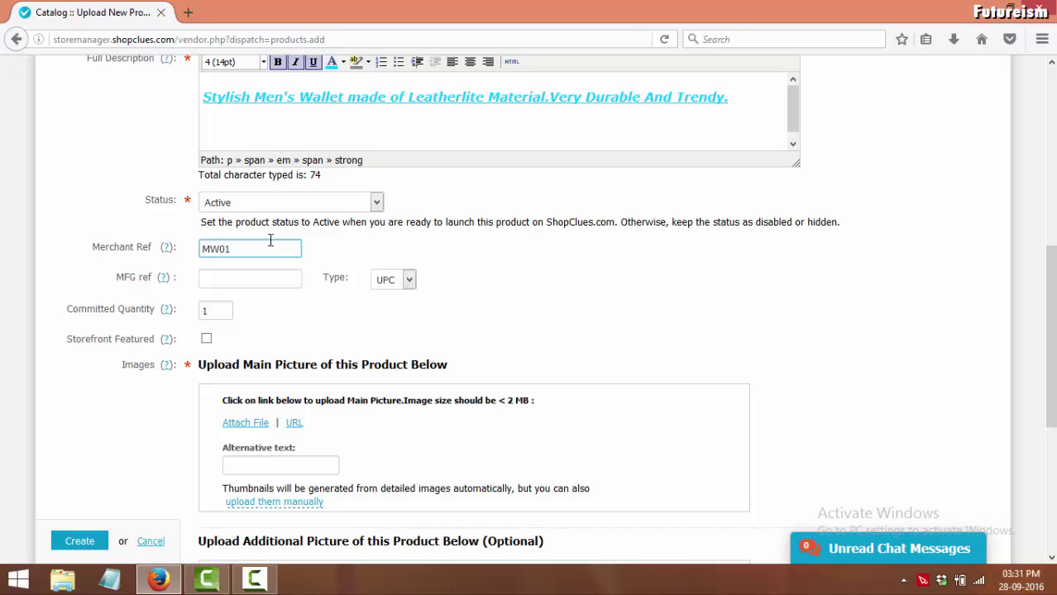
{"action": "scroll", "coordinate": [270, 240], "scroll_direction": "down", "scroll_amount": 2}
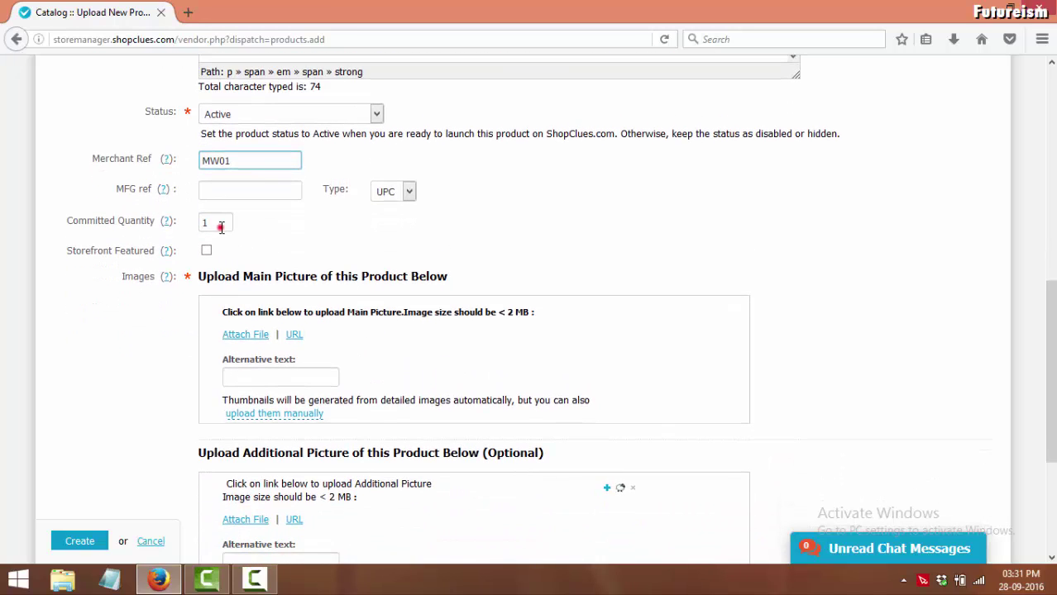
{"action": "left_click", "coordinate": [221, 225]}
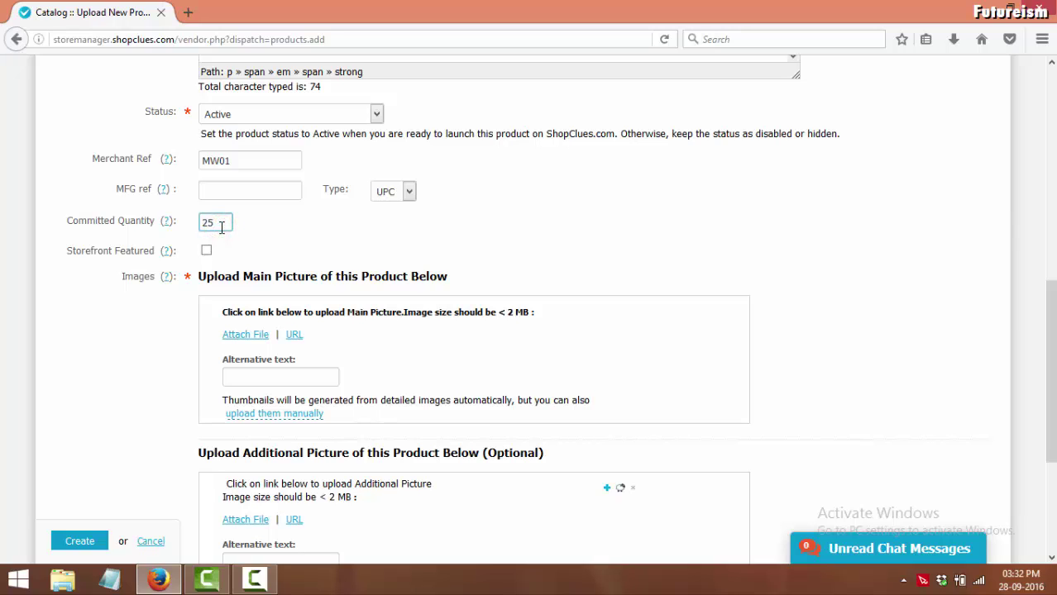
{"action": "scroll", "coordinate": [281, 225], "scroll_direction": "down", "scroll_amount": 2}
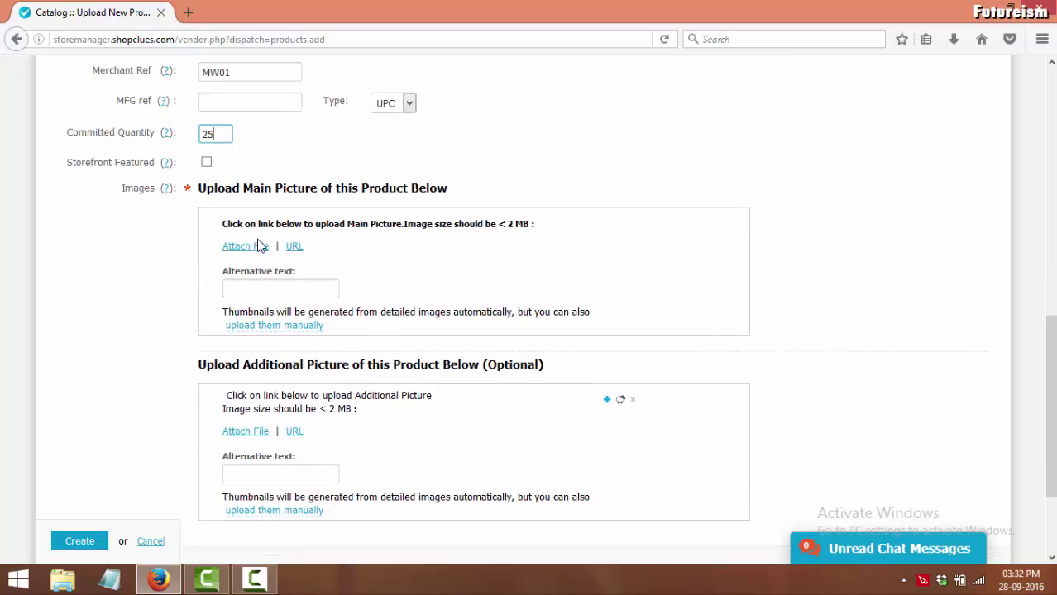
Attach 61DaE3g4twL from the Pictures folder as the Main Picture.
{"action": "left_click", "coordinate": [254, 244]}
{"action": "left_click", "coordinate": [129, 286]}
{"action": "left_click", "coordinate": [493, 169]}
{"action": "double_click", "coordinate": [493, 169]}
{"action": "scroll", "coordinate": [503, 206], "scroll_direction": "down", "scroll_amount": 1}
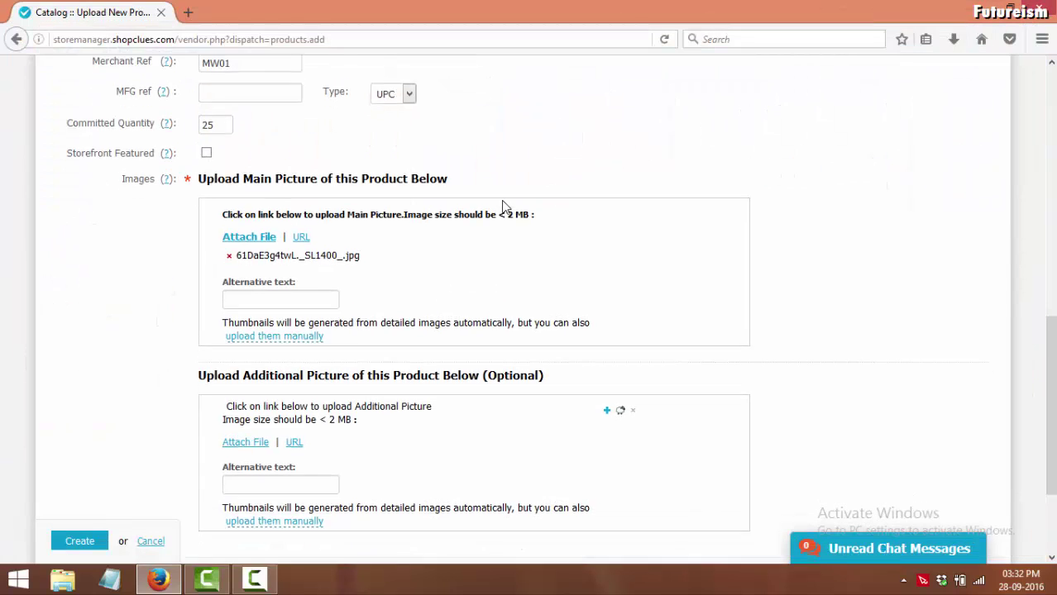
{"action": "scroll", "coordinate": [347, 310], "scroll_direction": "down", "scroll_amount": 2}
Attach 61k+NlbE9QL and 61LFWvJvqjL as additional pictures, adding a second slot.
{"action": "left_click", "coordinate": [250, 362]}
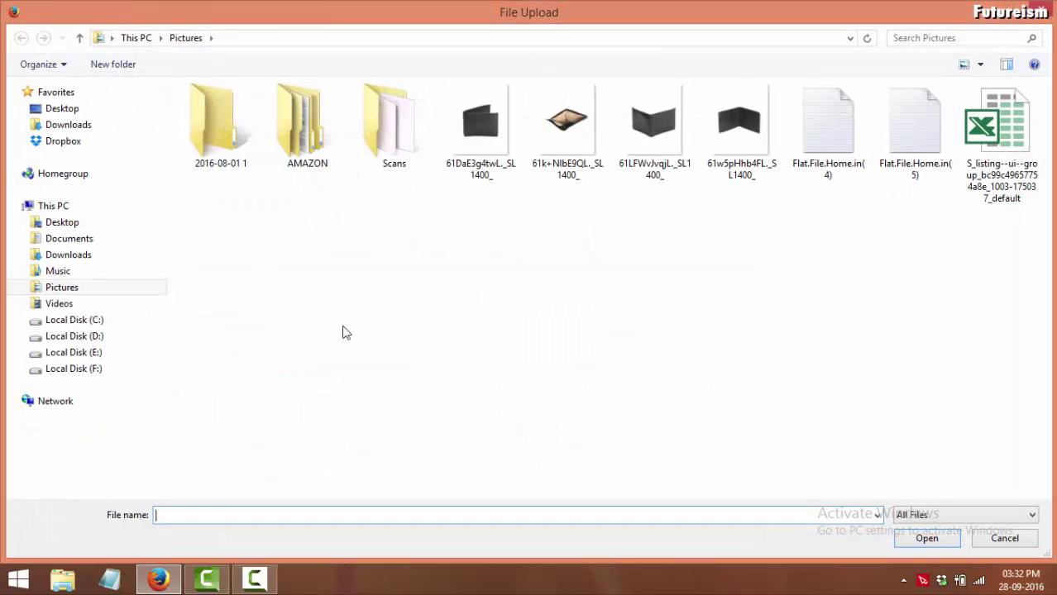
{"action": "double_click", "coordinate": [537, 169]}
{"action": "scroll", "coordinate": [534, 211], "scroll_direction": "down", "scroll_amount": 2}
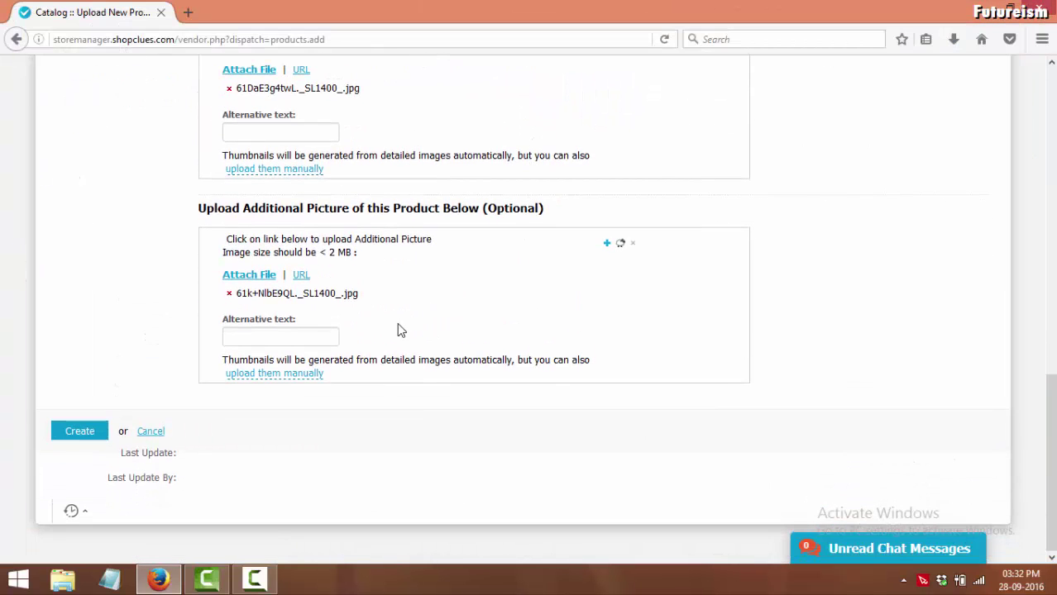
{"action": "left_click", "coordinate": [606, 243]}
{"action": "scroll", "coordinate": [547, 324], "scroll_direction": "down", "scroll_amount": 2}
{"action": "left_click", "coordinate": [248, 334]}
{"action": "double_click", "coordinate": [639, 175]}
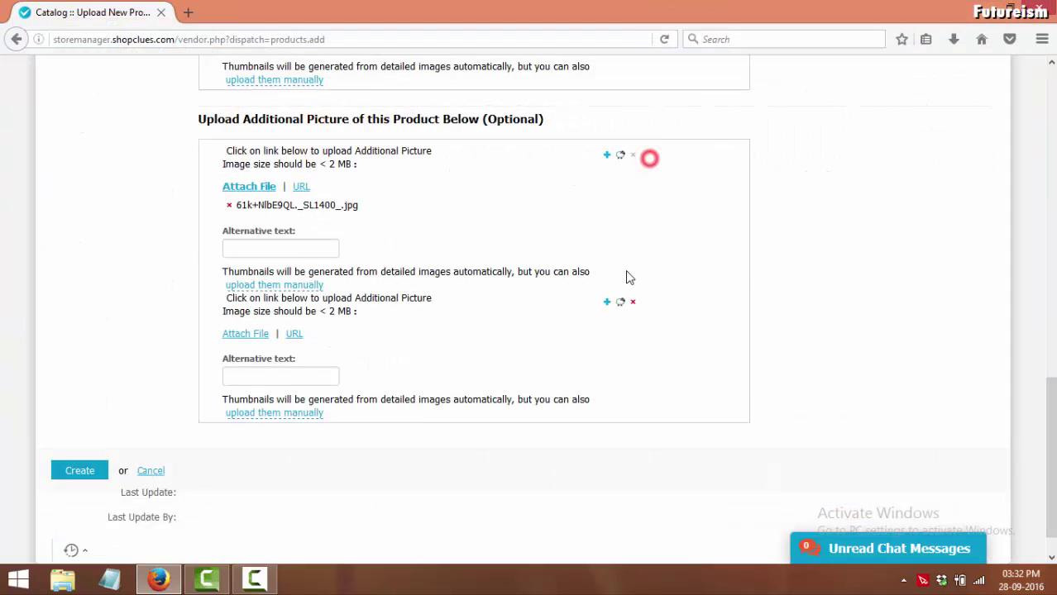
Add a third additional picture slot and attach 61w5pHhb4FL to it.
{"action": "scroll", "coordinate": [624, 282], "scroll_direction": "down", "scroll_amount": 1}
{"action": "left_click", "coordinate": [606, 243]}
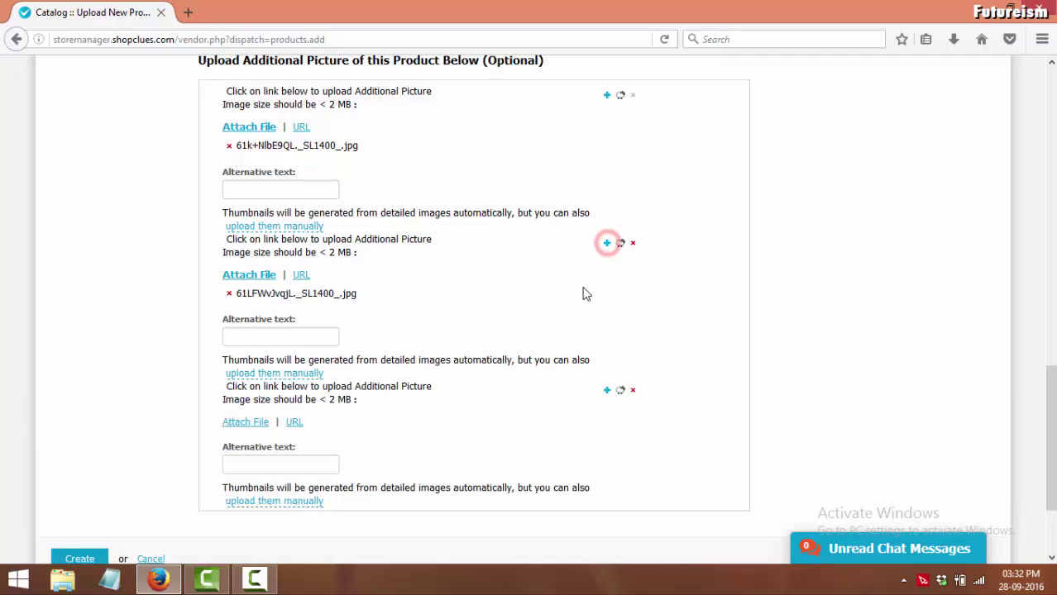
{"action": "scroll", "coordinate": [463, 331], "scroll_direction": "down", "scroll_amount": 2}
{"action": "left_click", "coordinate": [260, 334]}
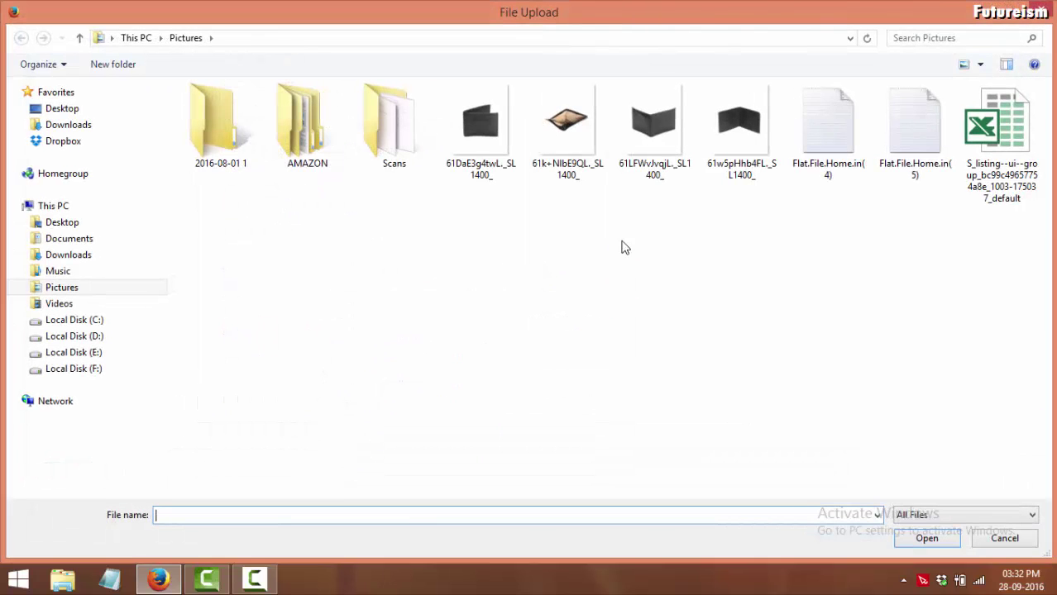
{"action": "left_click", "coordinate": [728, 162]}
{"action": "double_click", "coordinate": [732, 156]}
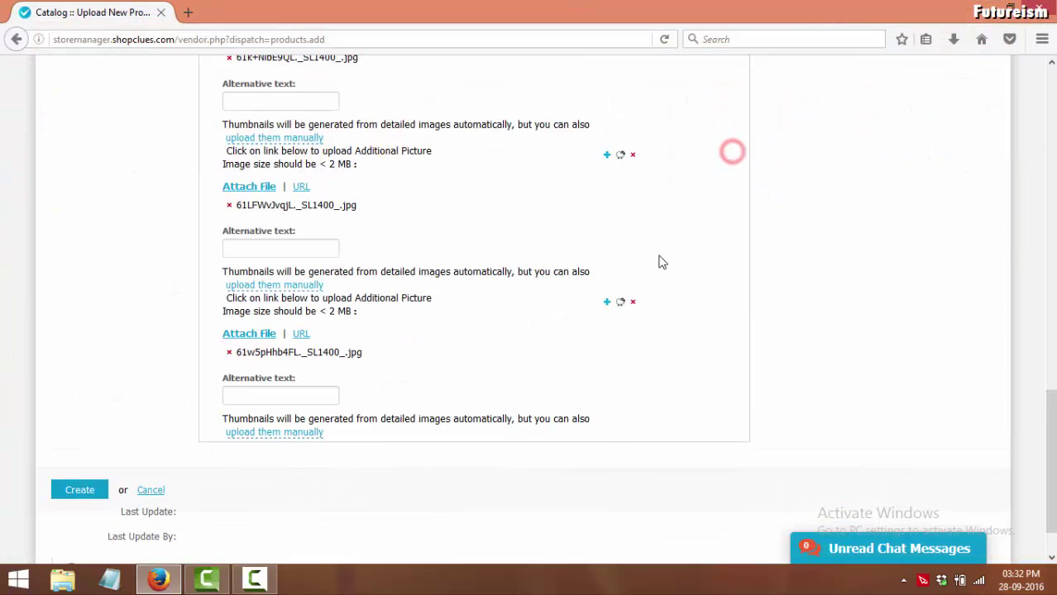
{"action": "scroll", "coordinate": [658, 261], "scroll_direction": "down", "scroll_amount": 2}
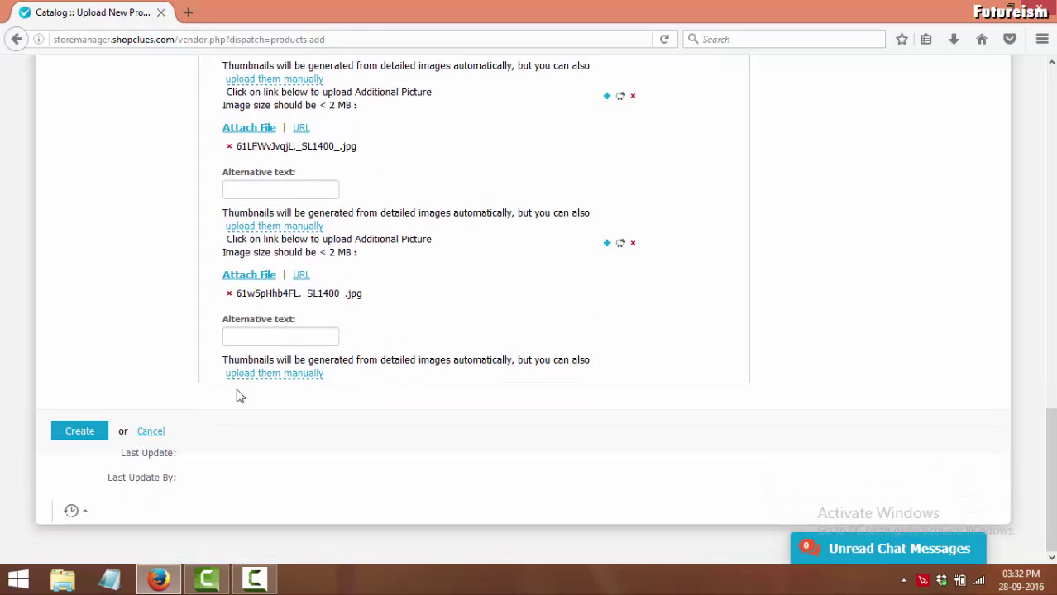
Submit the Stylish Men's Wallet listing and acknowledge the description recommendation message.
{"action": "left_click", "coordinate": [79, 429]}
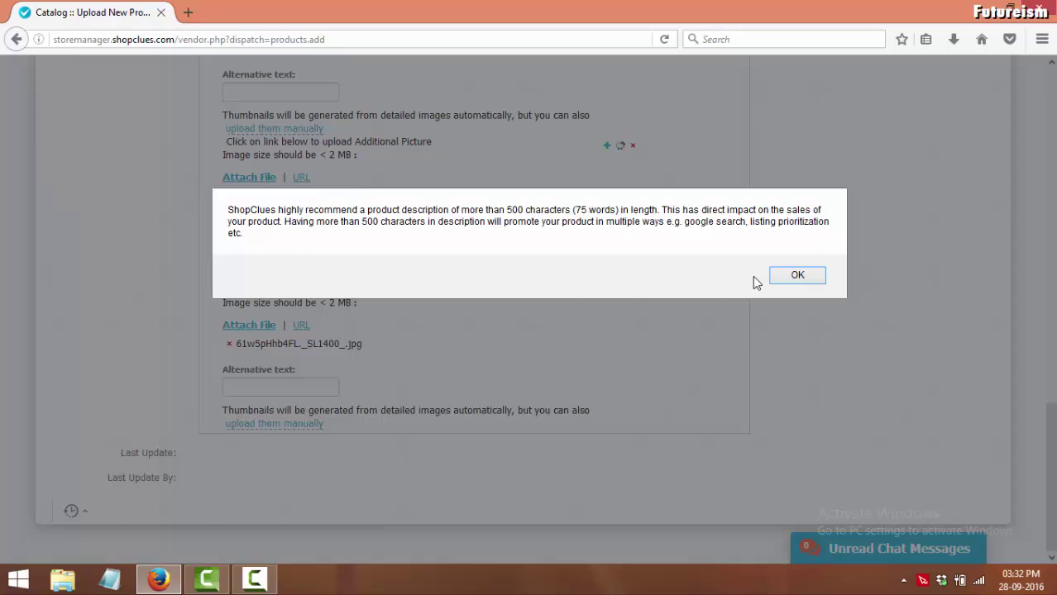
{"action": "left_click", "coordinate": [777, 275]}
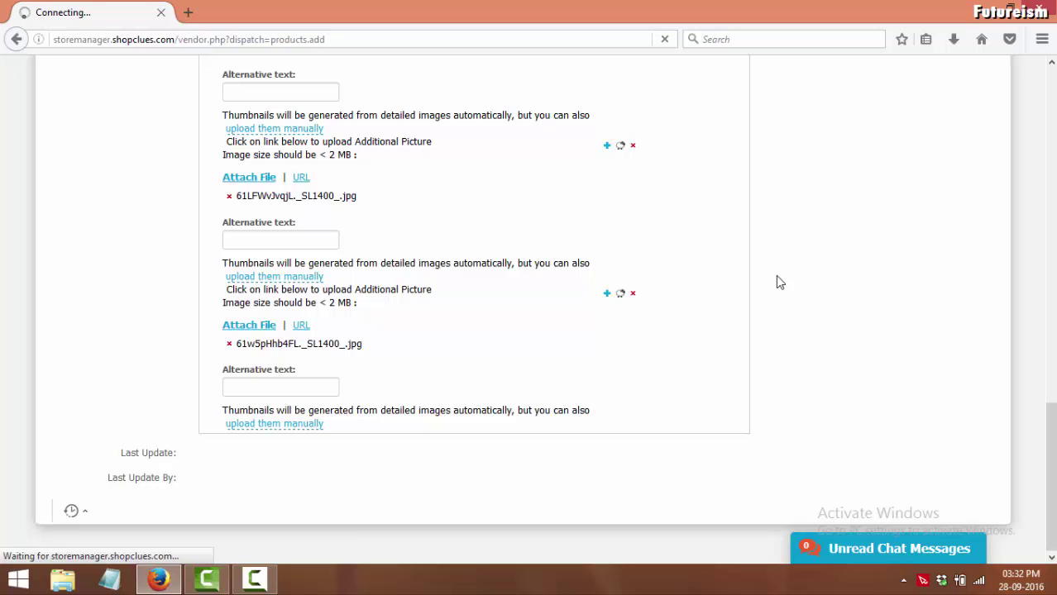
{"action": "scroll", "coordinate": [775, 283], "scroll_direction": "up", "scroll_amount": 4}
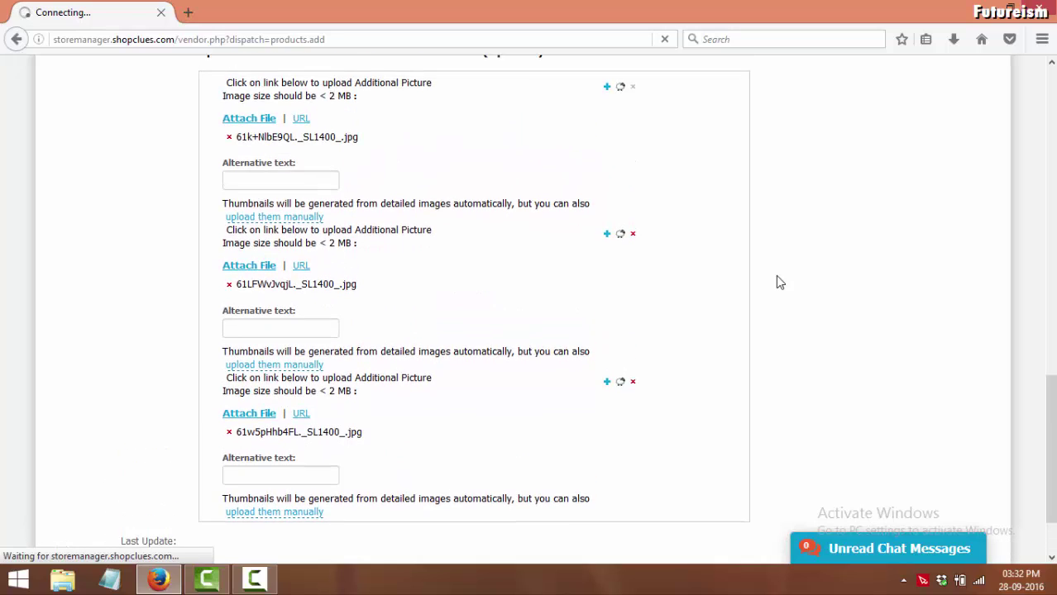
{"action": "scroll", "coordinate": [776, 283], "scroll_direction": "up", "scroll_amount": 5}
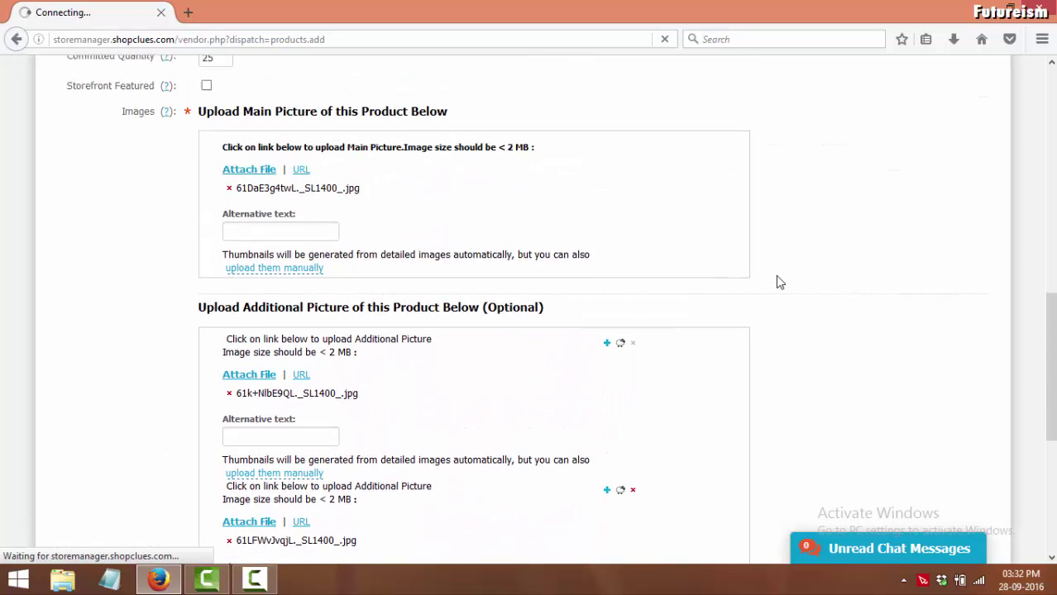
{"action": "scroll", "coordinate": [776, 283], "scroll_direction": "up", "scroll_amount": 6}
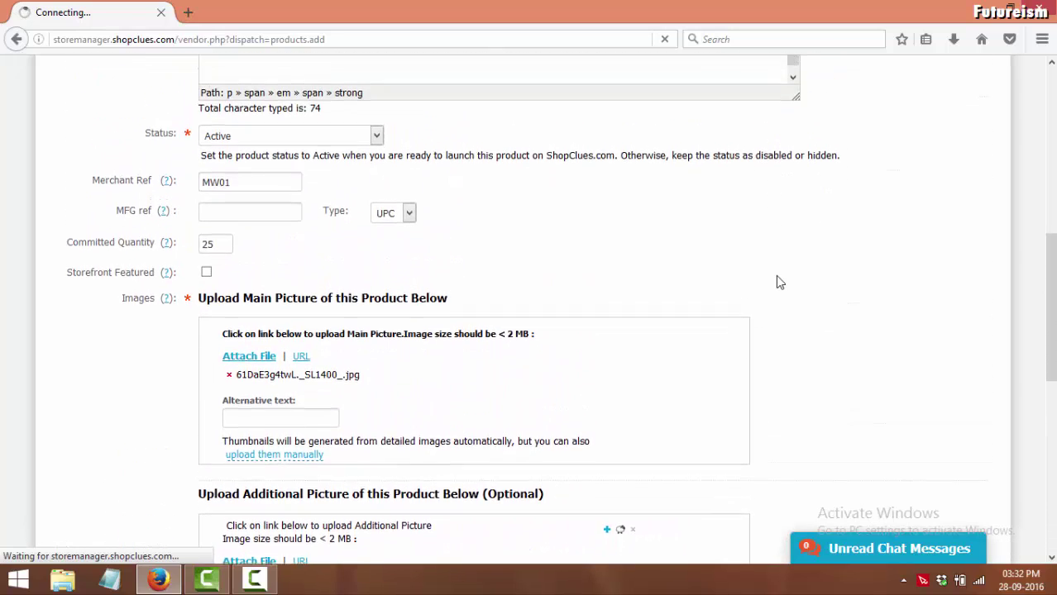
{"action": "scroll", "coordinate": [775, 283], "scroll_direction": "up", "scroll_amount": 2}
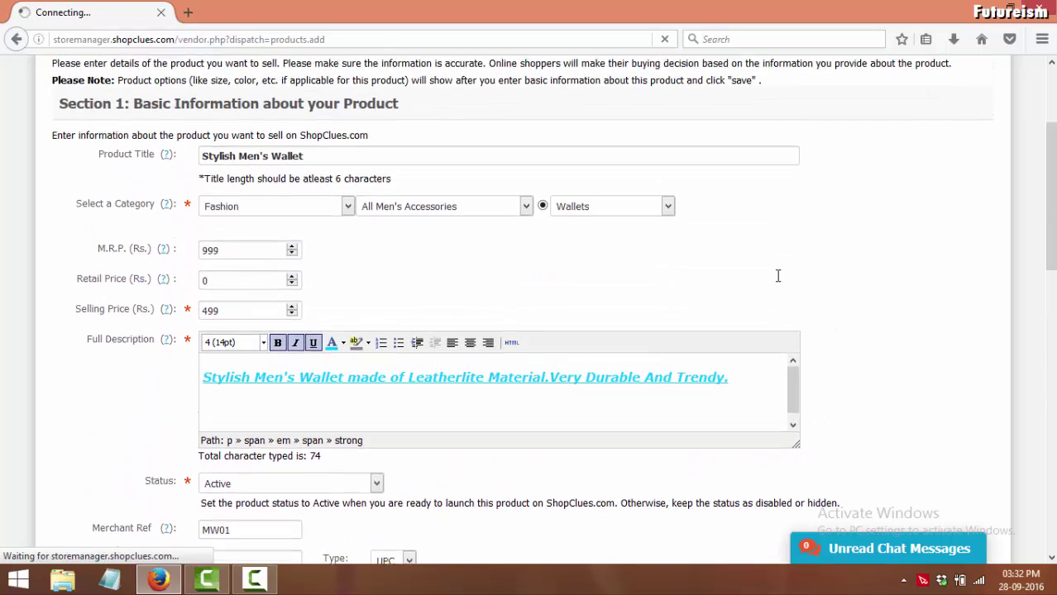
{"action": "scroll", "coordinate": [777, 277], "scroll_direction": "up", "scroll_amount": 2}
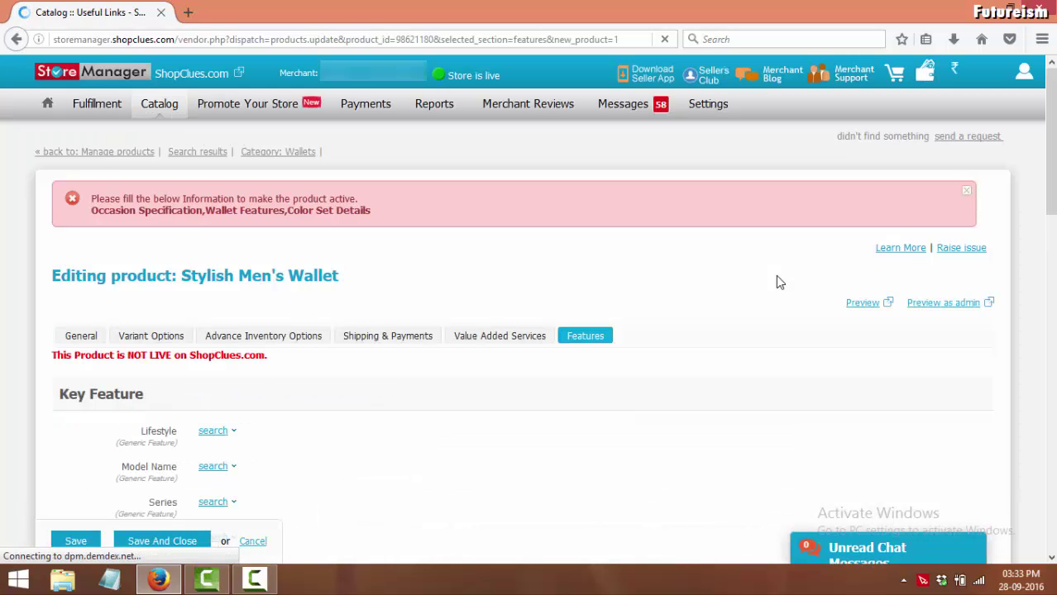
Review the wallet's General, Variant Options and Advance Inventory tabs.
{"action": "scroll", "coordinate": [777, 283], "scroll_direction": "down", "scroll_amount": 3}
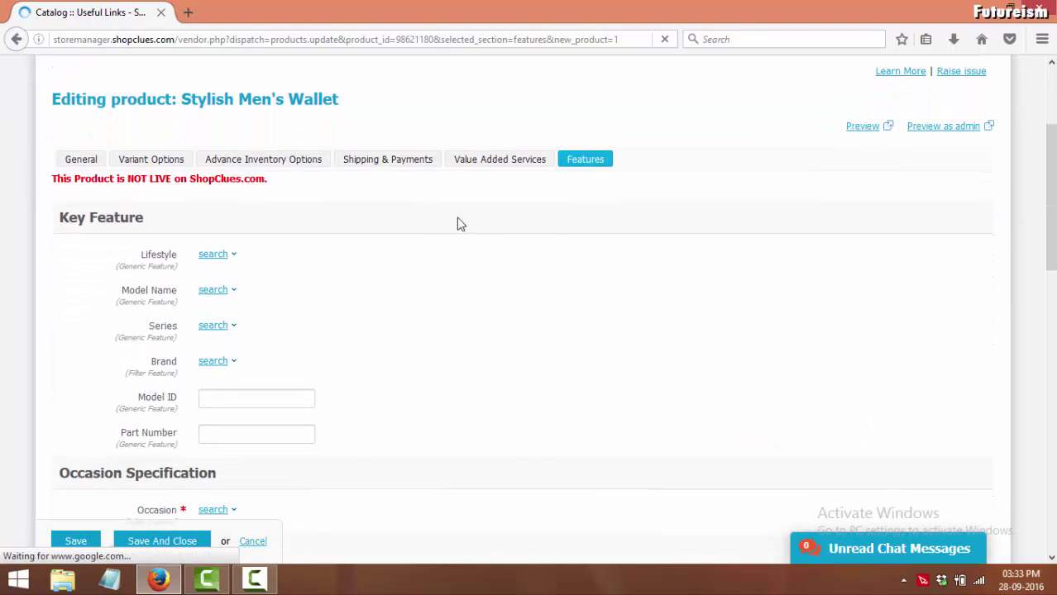
{"action": "left_click", "coordinate": [81, 166]}
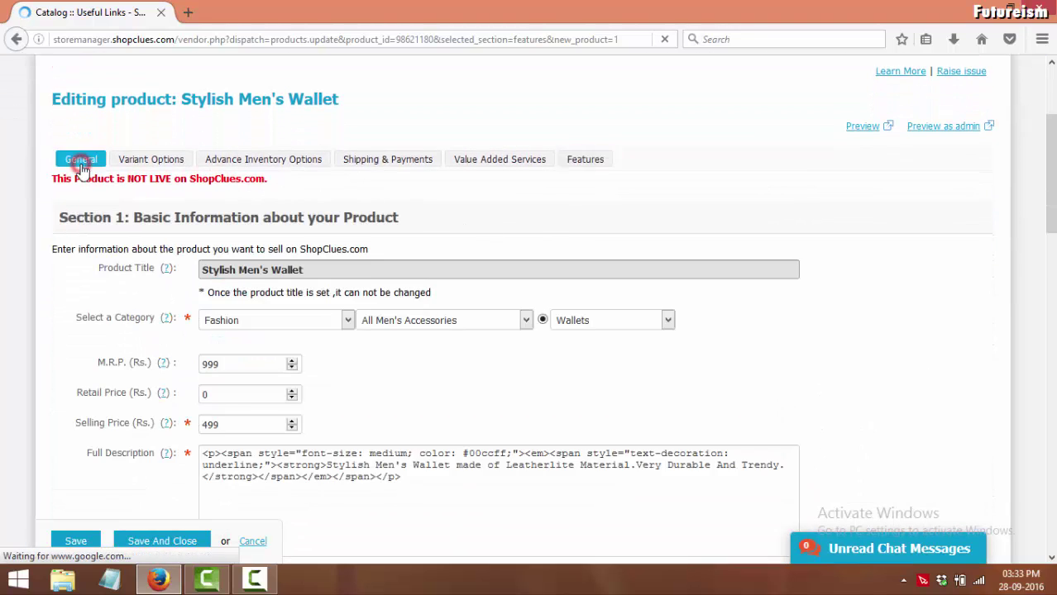
{"action": "left_click", "coordinate": [133, 163]}
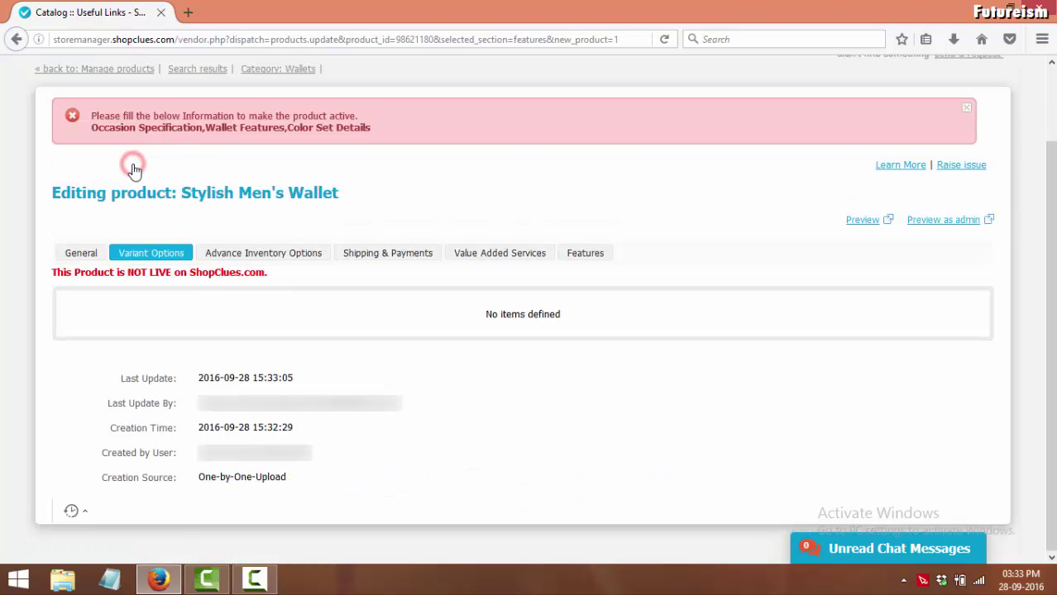
{"action": "left_click", "coordinate": [231, 253]}
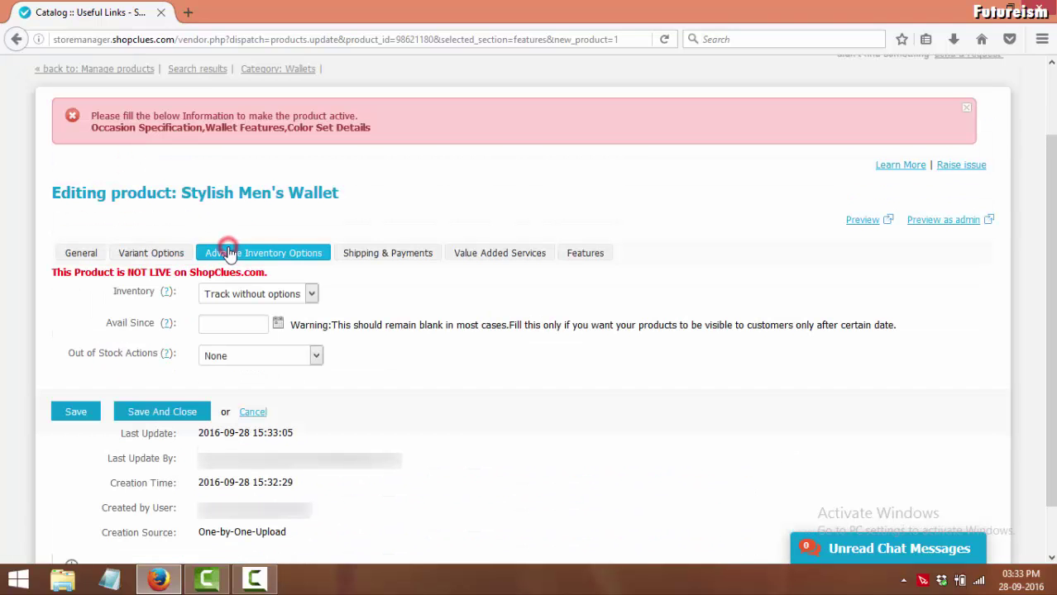
Change the shipping weight to 450 under Shipping & Payments and save, dismissing the alert.
{"action": "left_click", "coordinate": [370, 256]}
{"action": "scroll", "coordinate": [420, 306], "scroll_direction": "down", "scroll_amount": 4}
{"action": "double_click", "coordinate": [273, 249]}
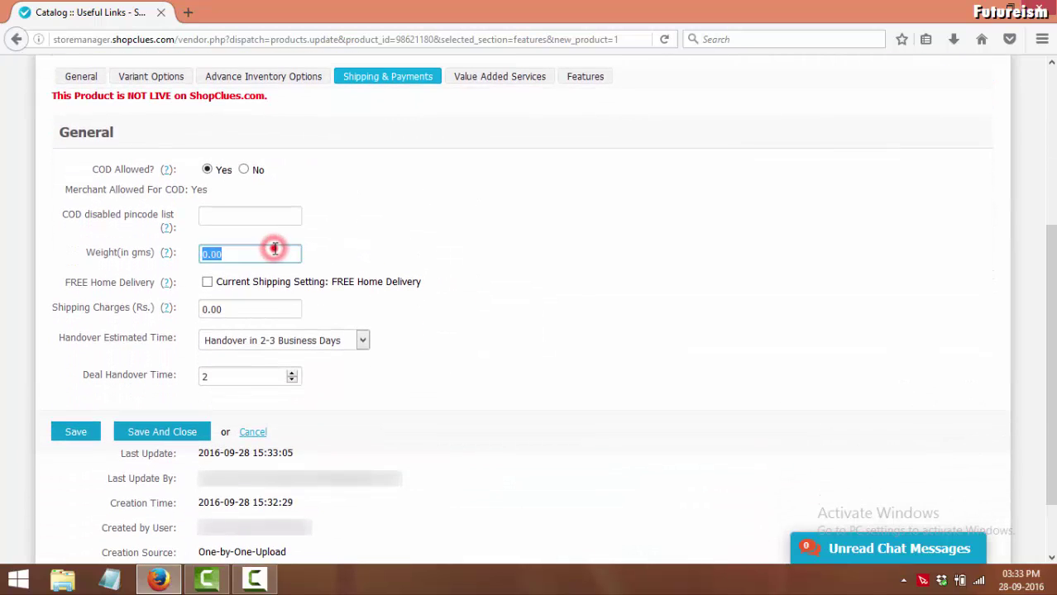
{"action": "key", "text": "BackSpace"}
{"action": "type", "text": "450"}
{"action": "scroll", "coordinate": [275, 249], "scroll_direction": "down", "scroll_amount": 2}
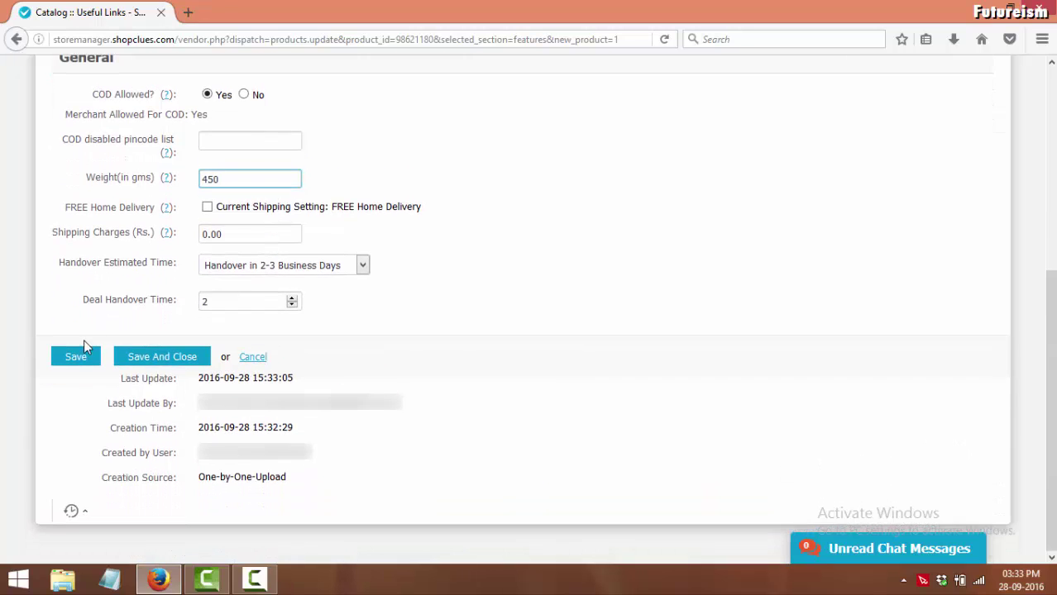
{"action": "left_click", "coordinate": [81, 351]}
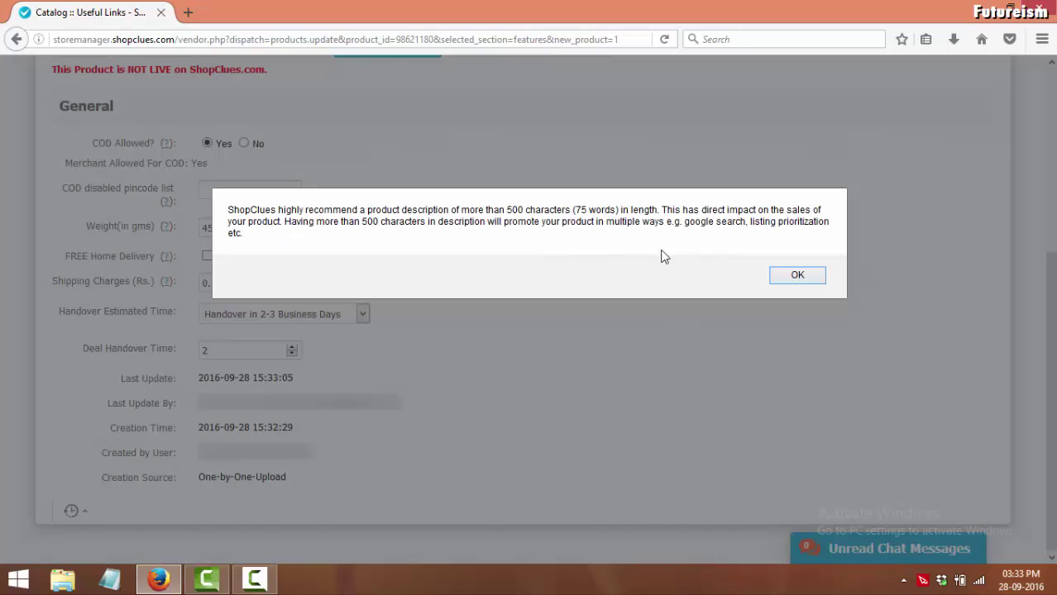
{"action": "left_click", "coordinate": [799, 276]}
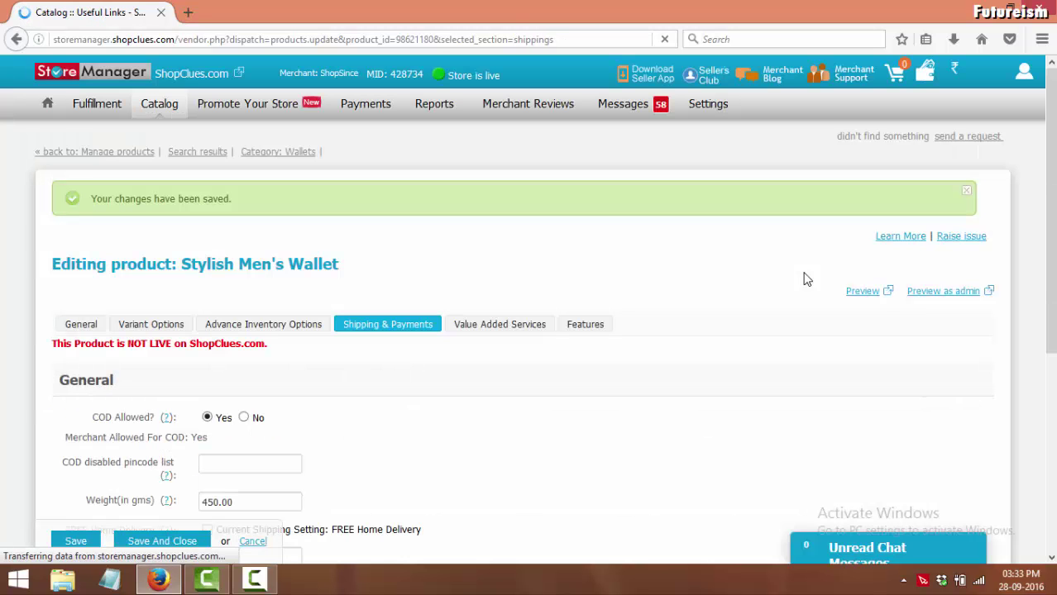
Go to the wallet's Features and set Occasion to Casual.
{"action": "scroll", "coordinate": [807, 279], "scroll_direction": "down", "scroll_amount": 4}
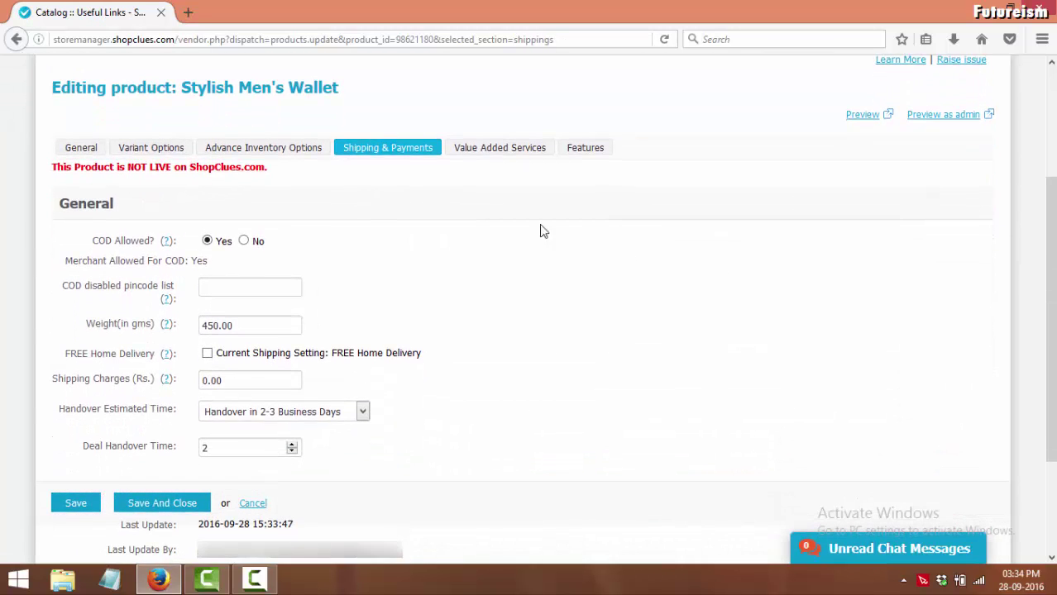
{"action": "left_click", "coordinate": [505, 149]}
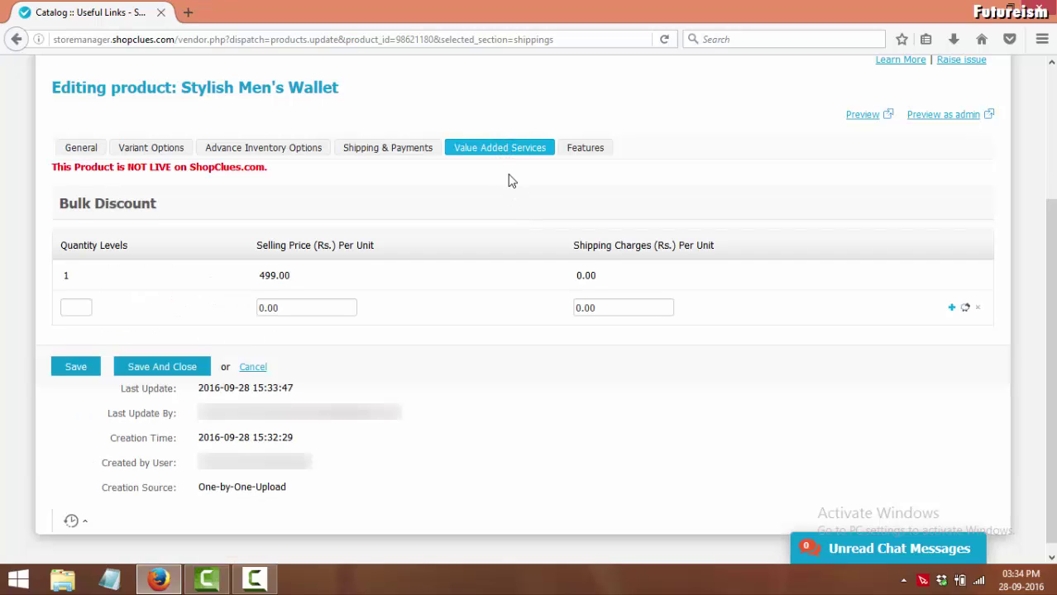
{"action": "left_click", "coordinate": [570, 151]}
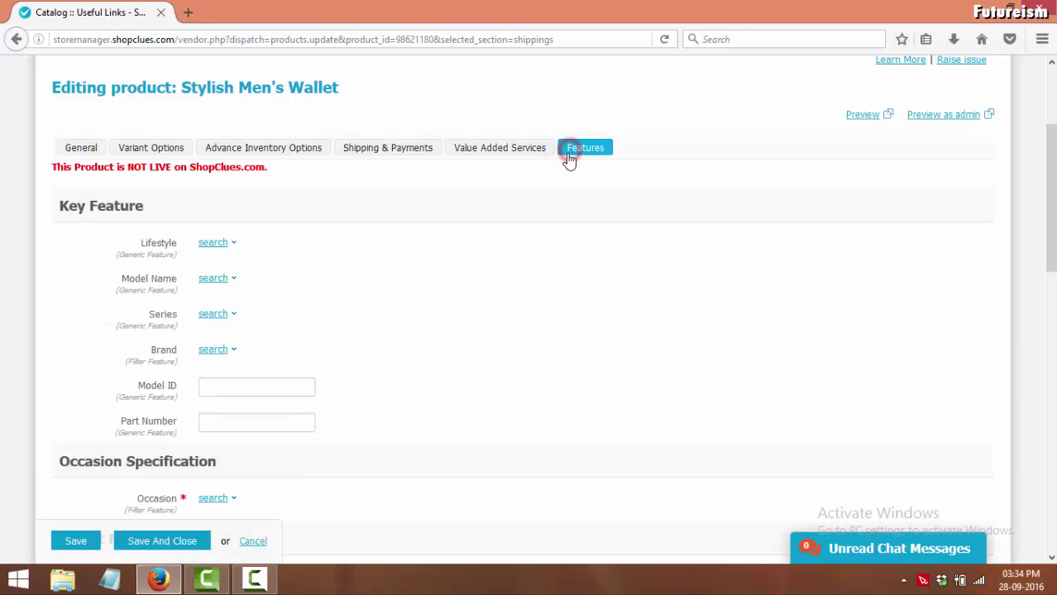
{"action": "scroll", "coordinate": [279, 248], "scroll_direction": "down", "scroll_amount": 2}
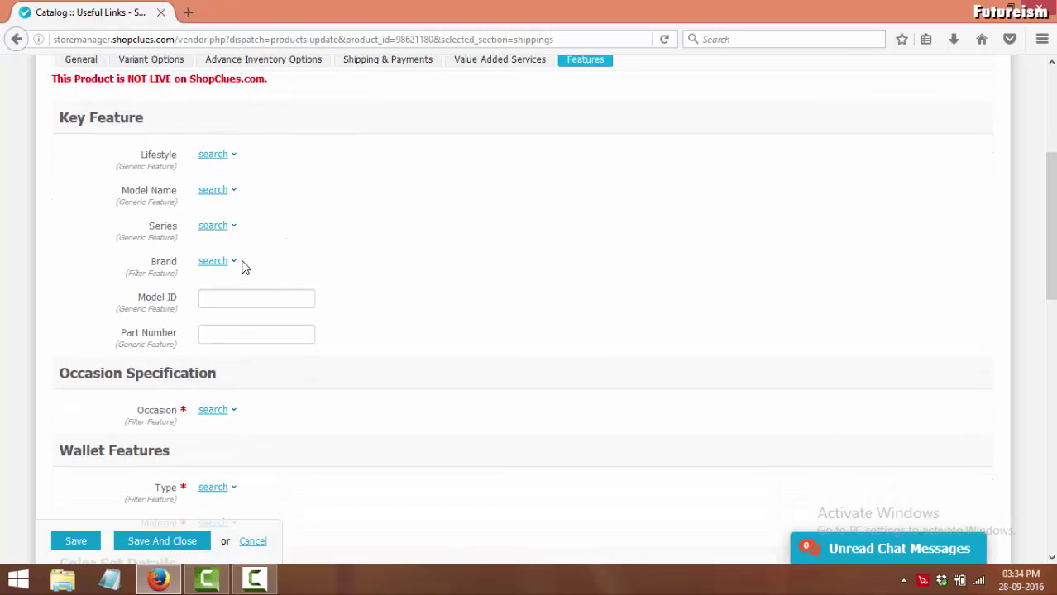
{"action": "scroll", "coordinate": [414, 244], "scroll_direction": "down", "scroll_amount": 4}
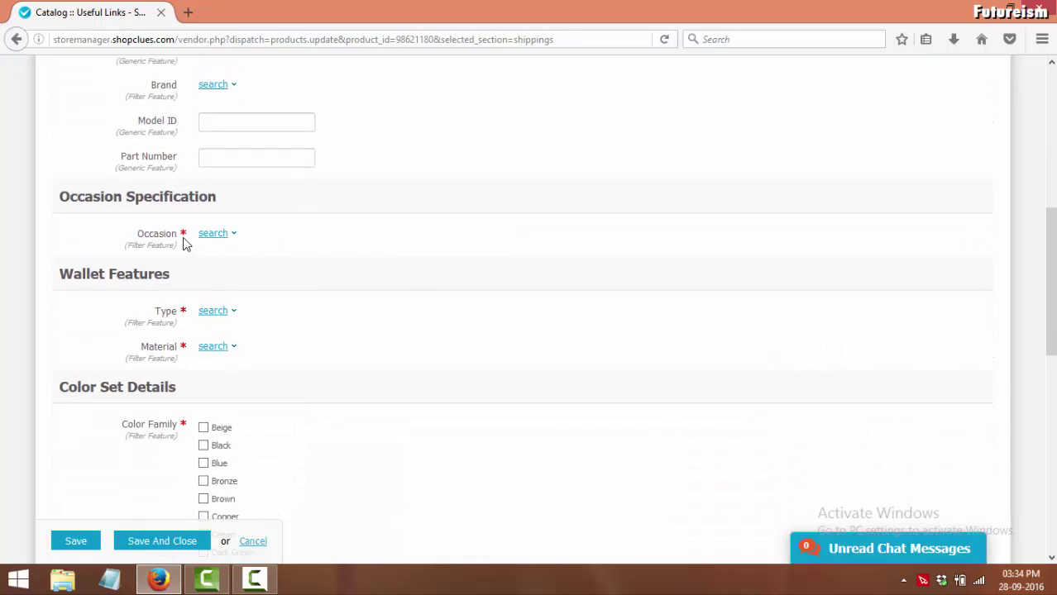
{"action": "left_click", "coordinate": [215, 234]}
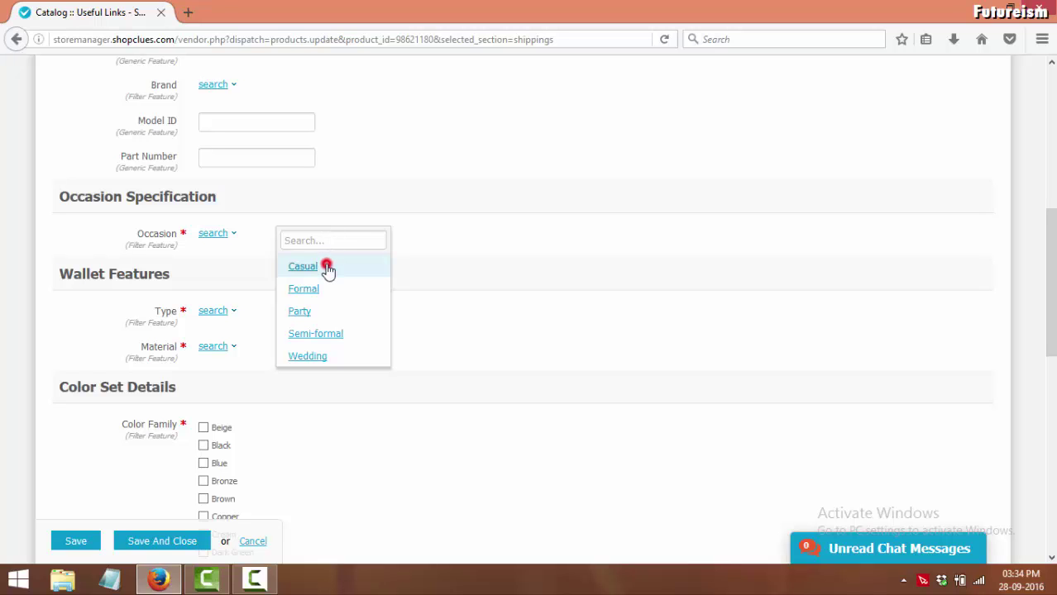
{"action": "left_click", "coordinate": [327, 270]}
Set Type to Wallets, Material to Leatherite, and tick Black under Color Family.
{"action": "scroll", "coordinate": [327, 270], "scroll_direction": "down", "scroll_amount": 3}
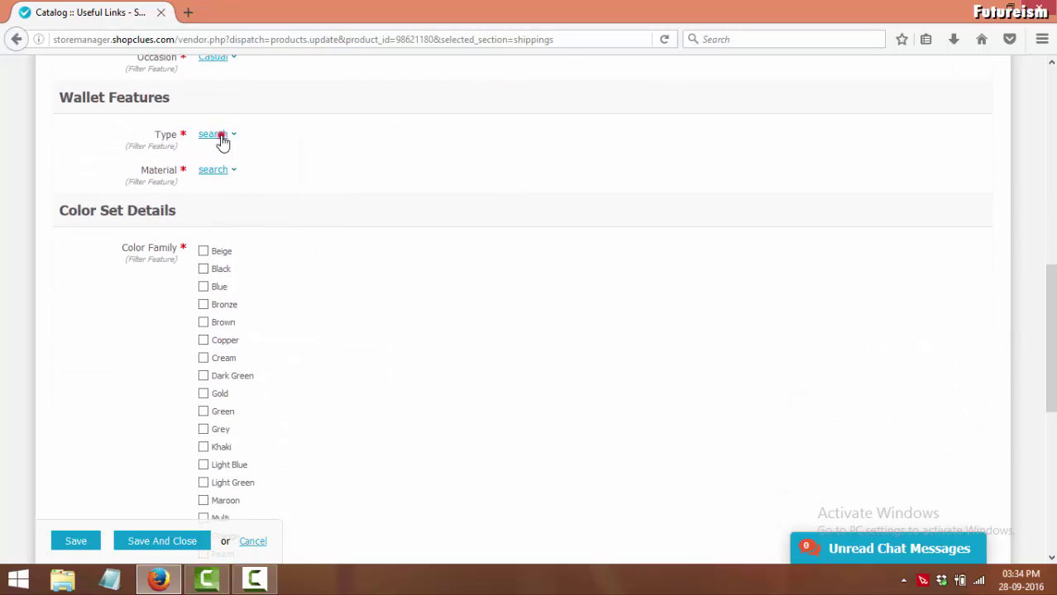
{"action": "left_click", "coordinate": [219, 135]}
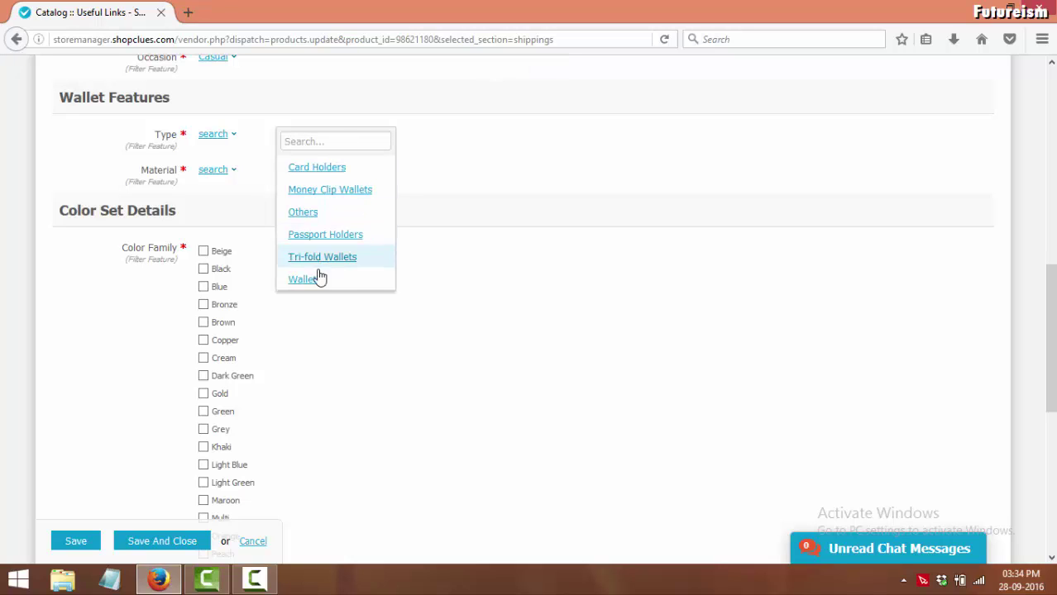
{"action": "left_click", "coordinate": [319, 280]}
{"action": "left_click", "coordinate": [229, 174]}
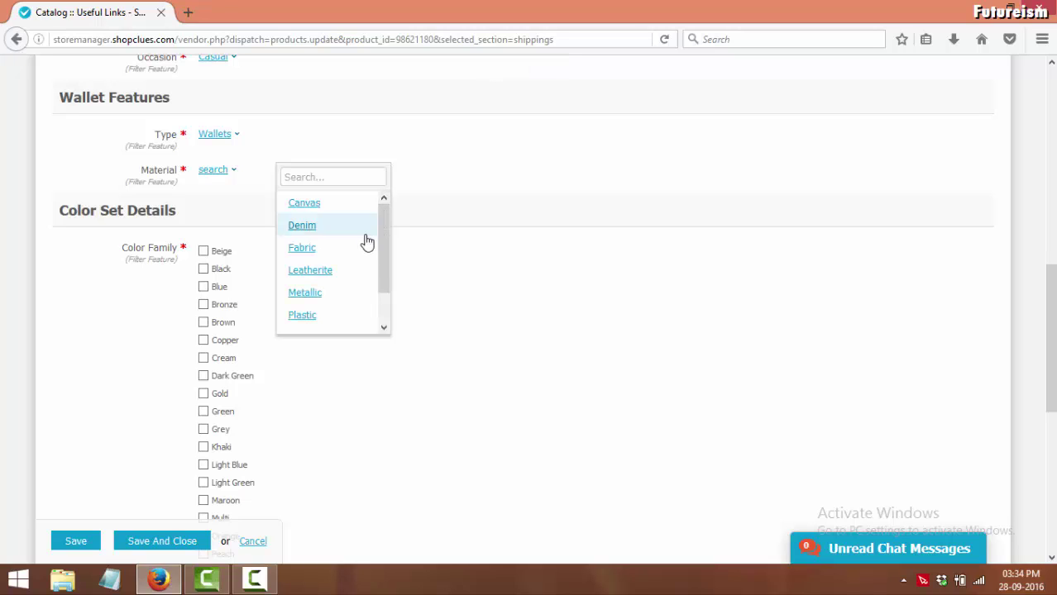
{"action": "left_click", "coordinate": [345, 271]}
{"action": "scroll", "coordinate": [369, 255], "scroll_direction": "down", "scroll_amount": 2}
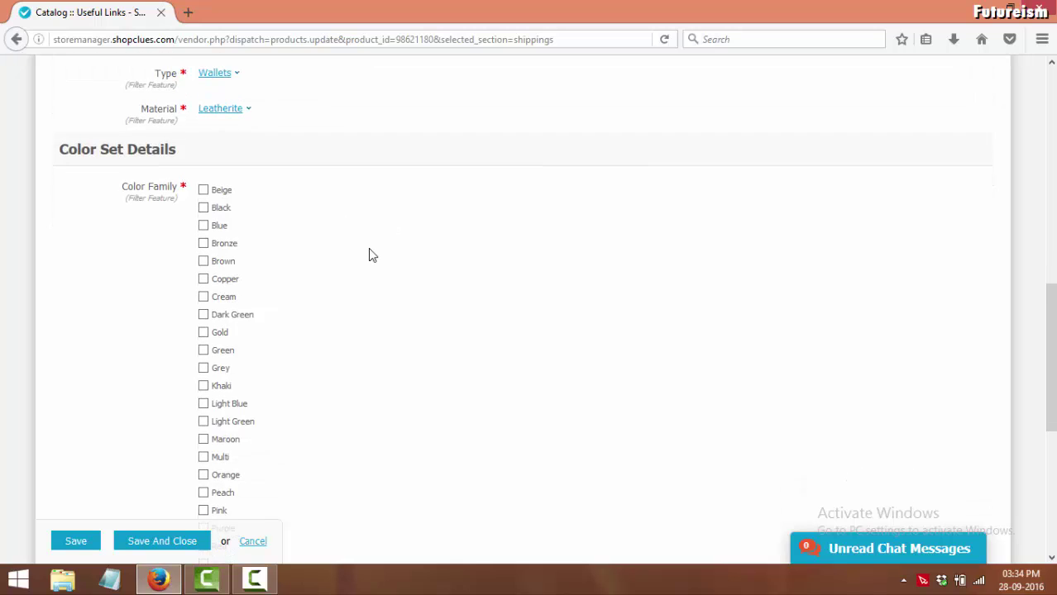
{"action": "left_click", "coordinate": [223, 188]}
{"action": "scroll", "coordinate": [348, 215], "scroll_direction": "down", "scroll_amount": 6}
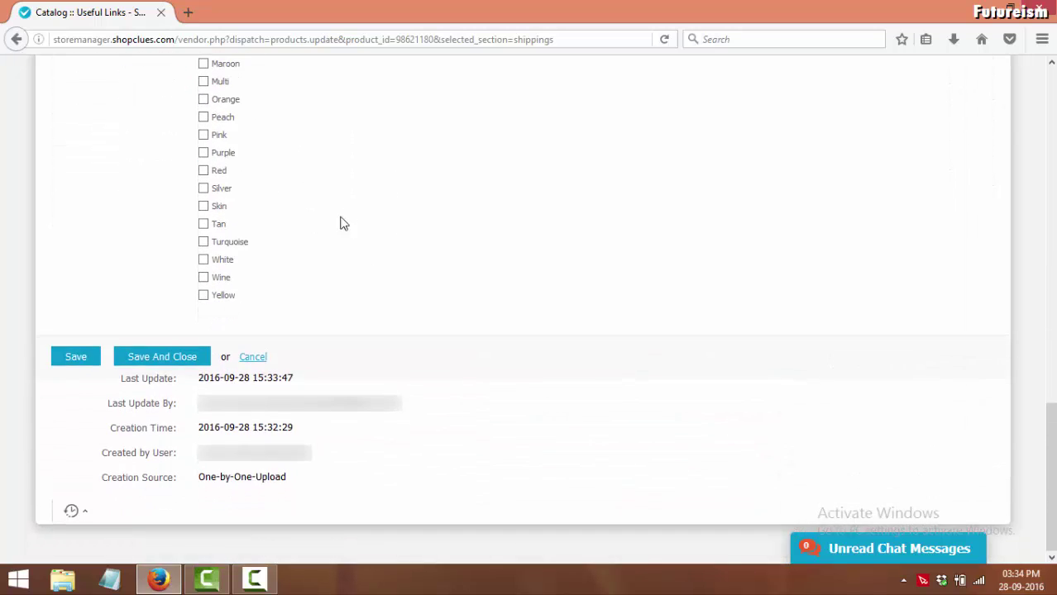
Save and close the wallet's features, dismissing the description-length alert.
{"action": "left_click", "coordinate": [191, 354]}
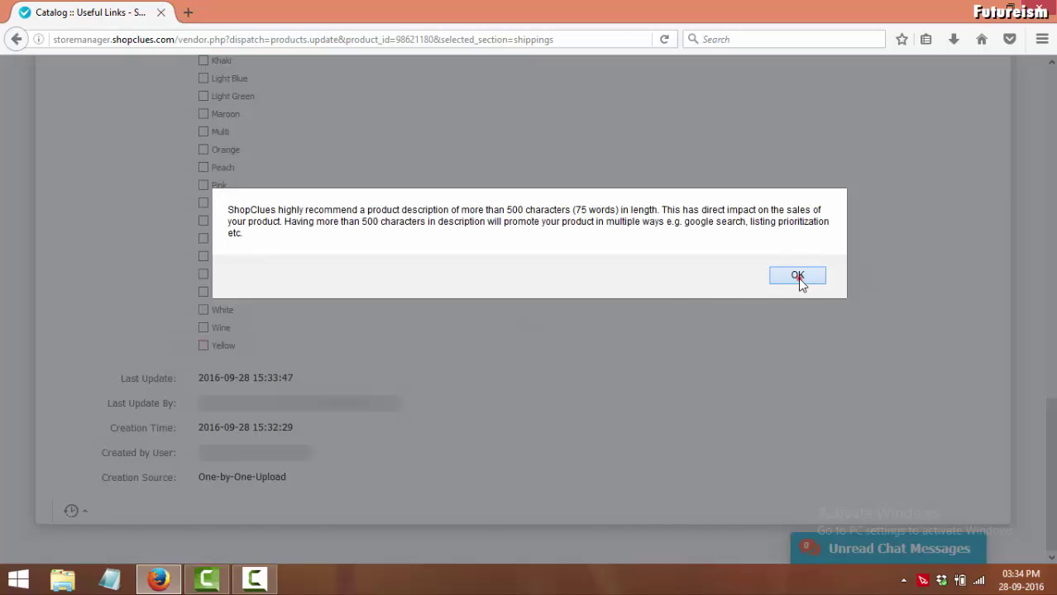
{"action": "left_click", "coordinate": [798, 274]}
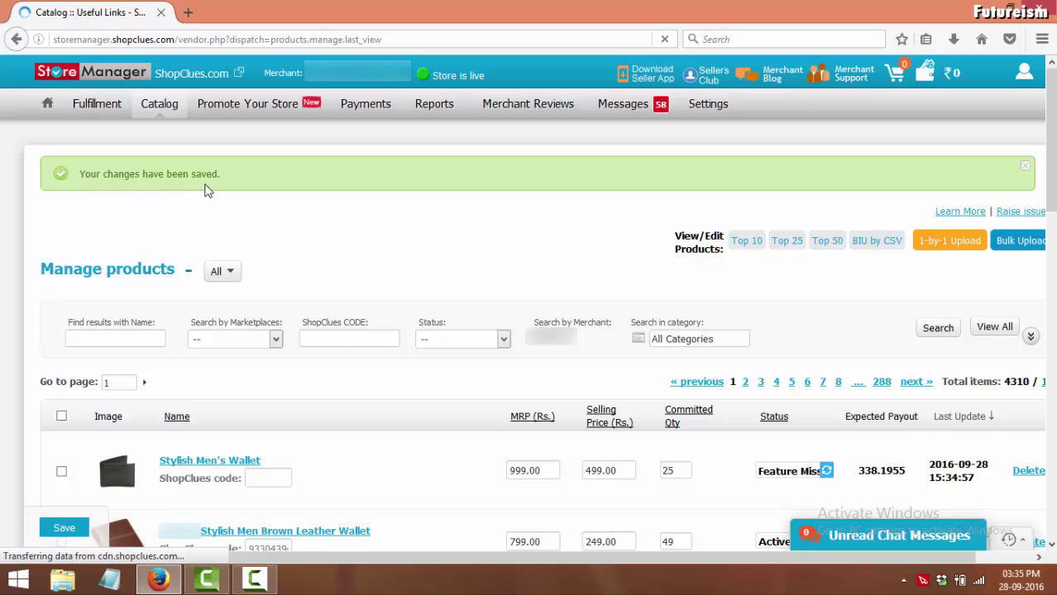
Change the Stylish Men's Wallet status from Feature Missing to Active.
{"action": "scroll", "coordinate": [744, 210], "scroll_direction": "down", "scroll_amount": 2}
{"action": "scroll", "coordinate": [744, 210], "scroll_direction": "down", "scroll_amount": 2}
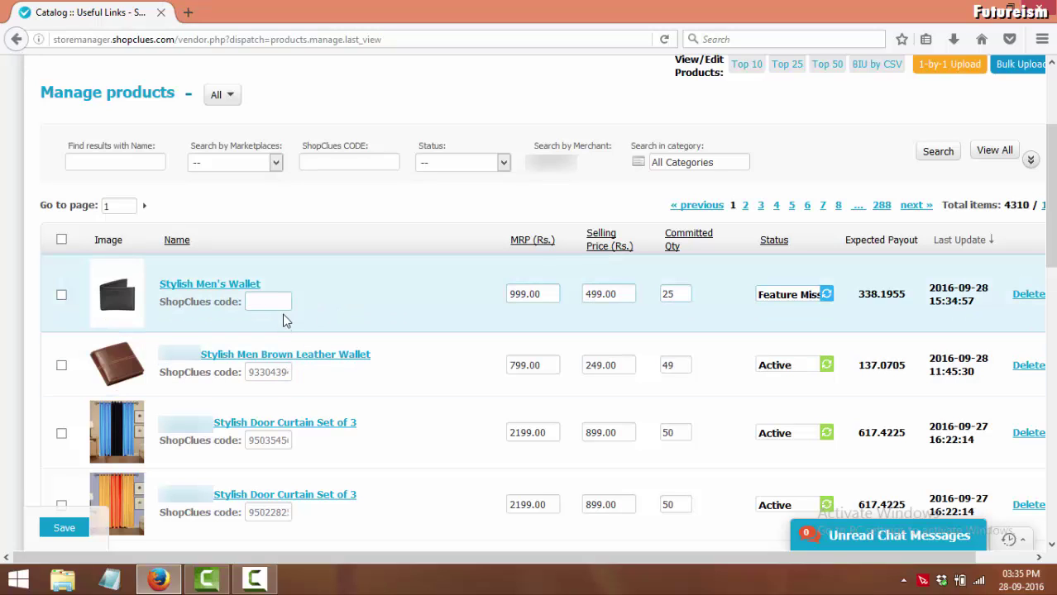
{"action": "left_click", "coordinate": [786, 299]}
{"action": "left_click", "coordinate": [786, 299]}
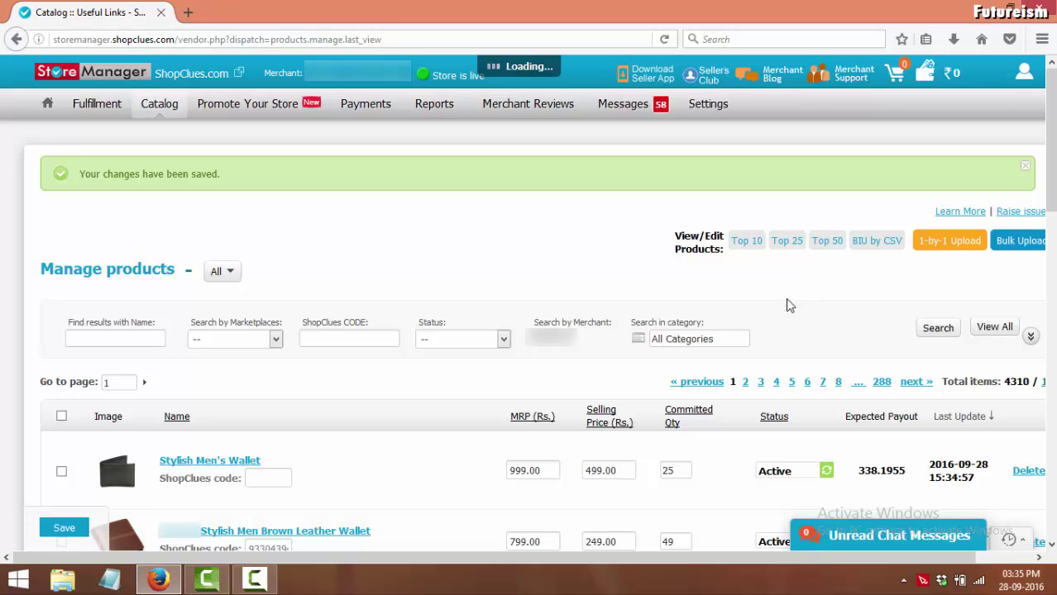
{"action": "scroll", "coordinate": [788, 306], "scroll_direction": "down", "scroll_amount": 2}
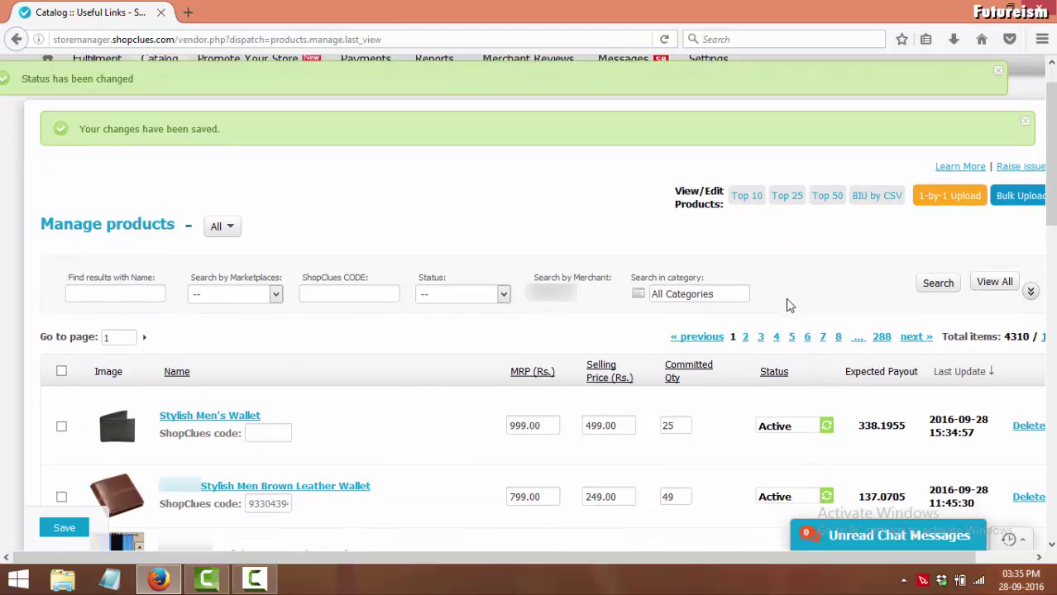